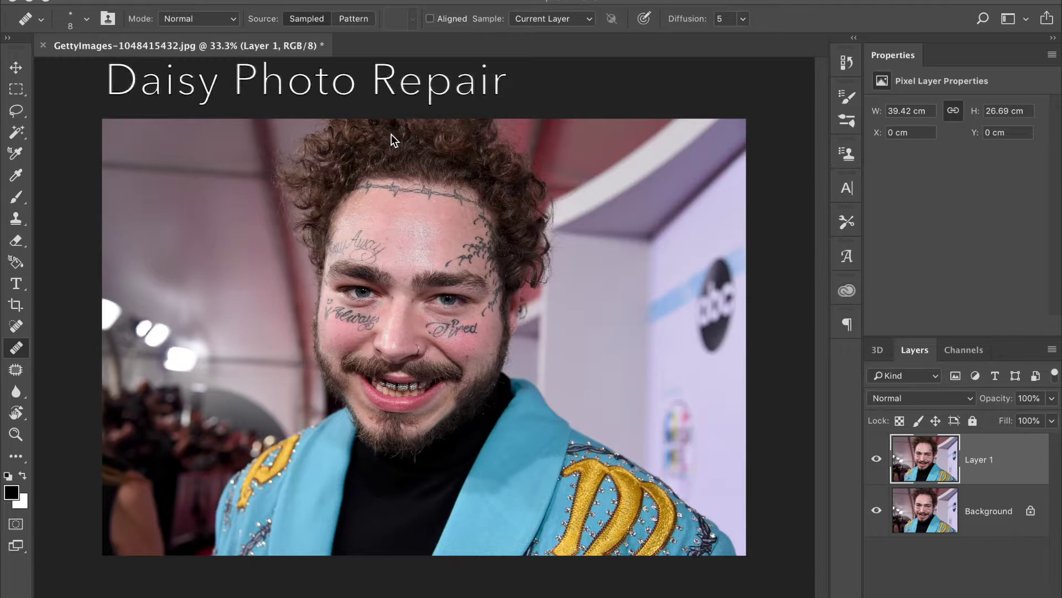
# Zoom in and heal the script tattoo on the left cheek with the Healing Brush.
pyautogui.hotkey('ctrl', '+')
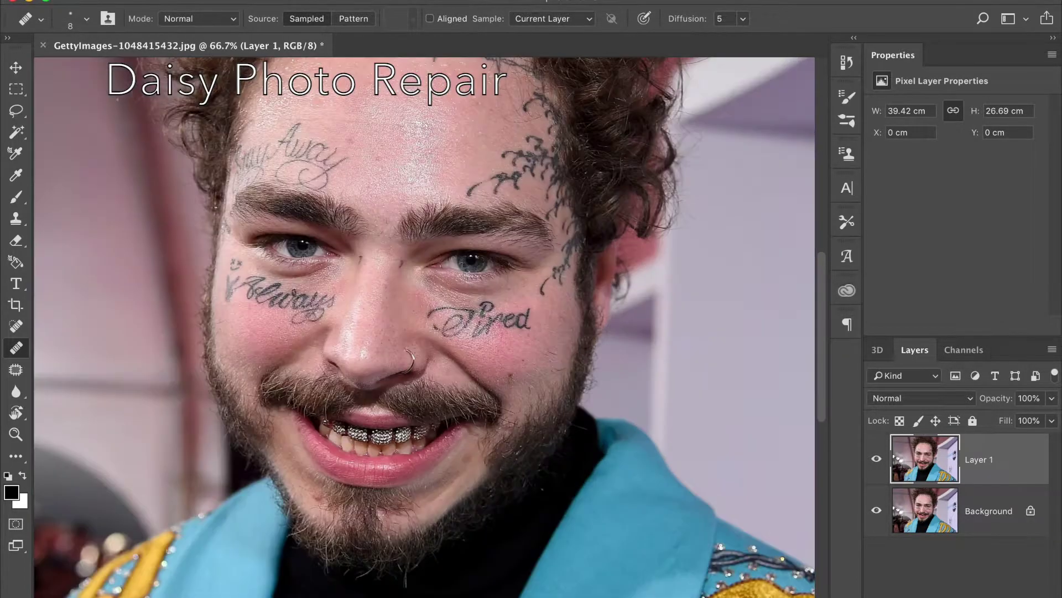
pyautogui.hotkey('ctrl', '+')
pyautogui.press('j')
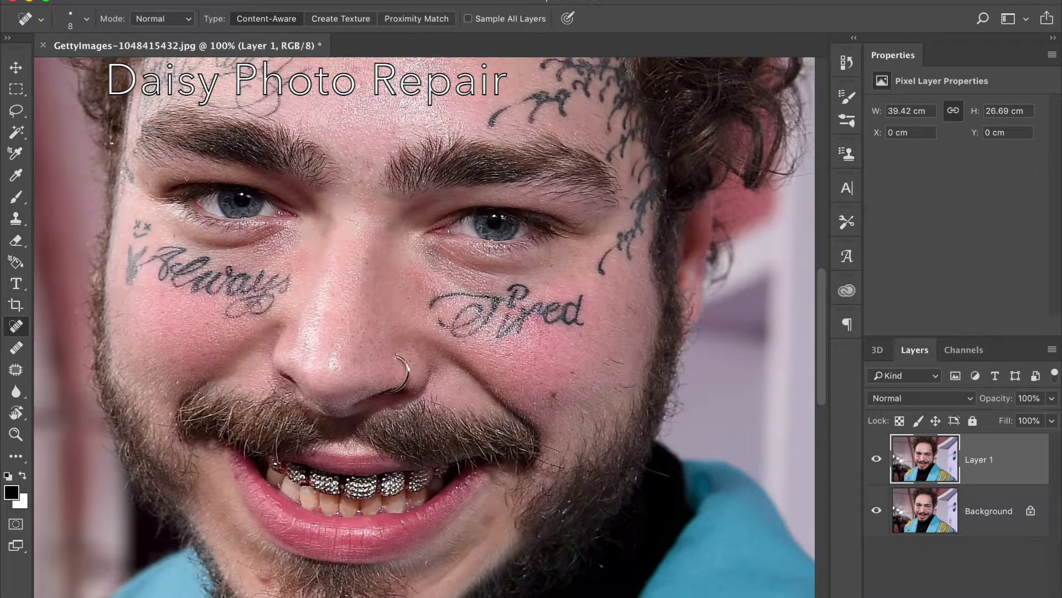
pyautogui.hotkey('shift', 'j')
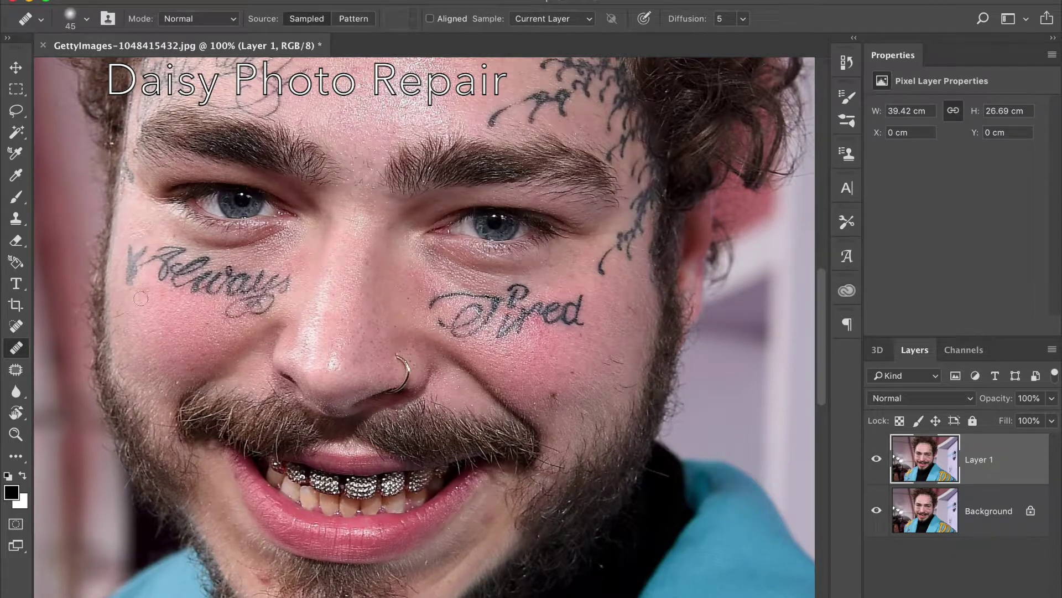
pyautogui.moveTo(141, 256); pyautogui.dragTo(136, 273)
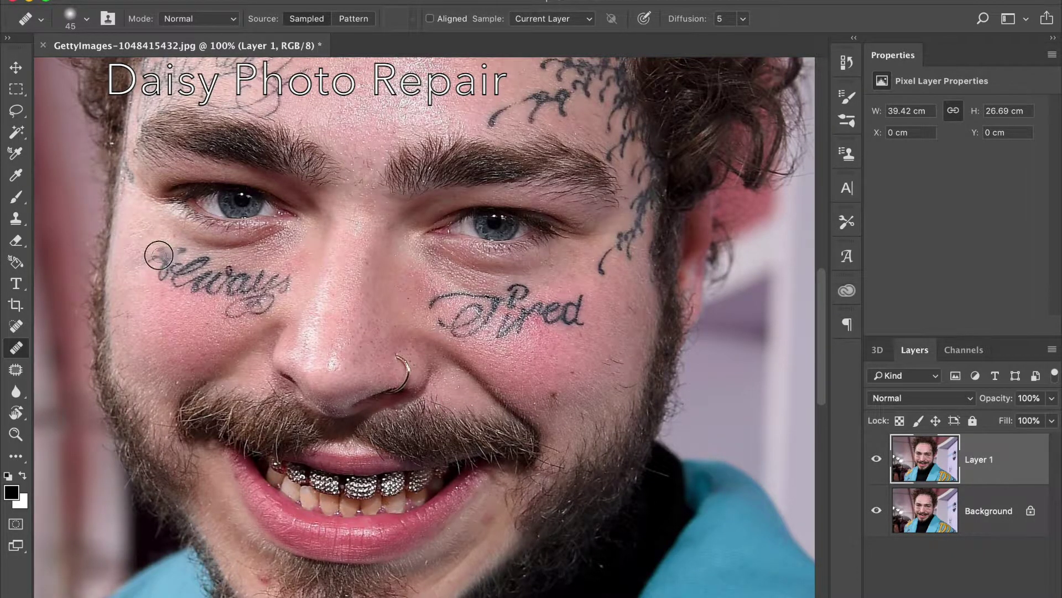
pyautogui.keyDown('alt'); pyautogui.click(161, 327); pyautogui.keyUp('alt')
pyautogui.click(186, 281)
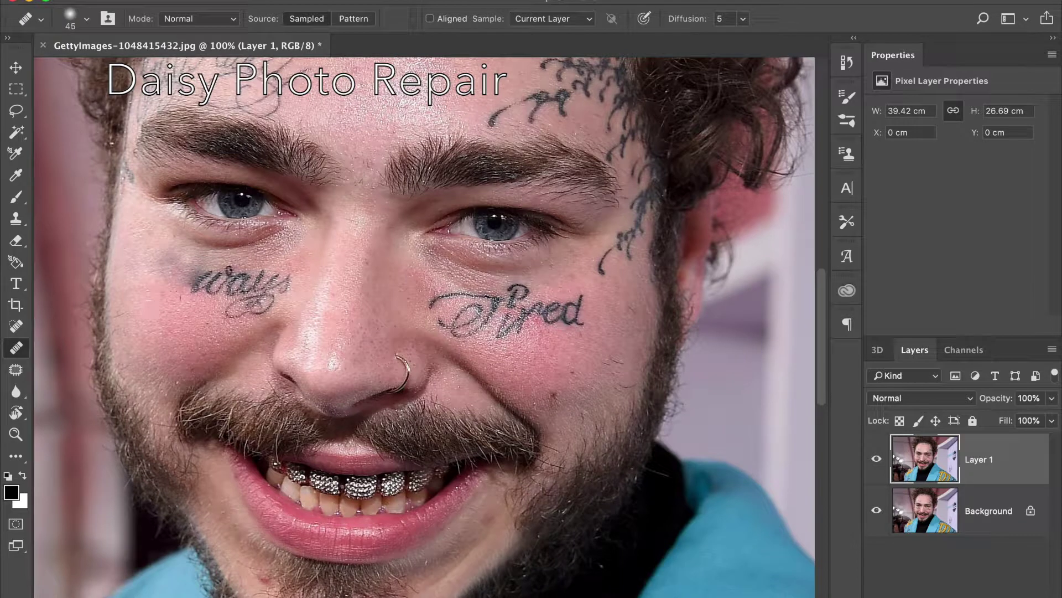
pyautogui.moveTo(193, 284); pyautogui.dragTo(263, 285)
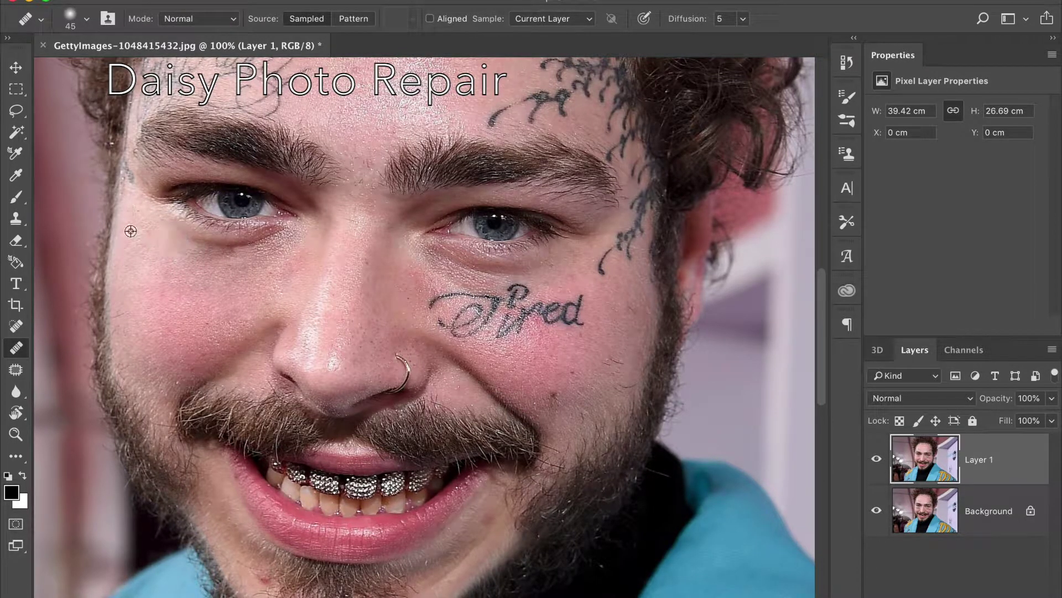
pyautogui.hotkey('ctrl', 'z')
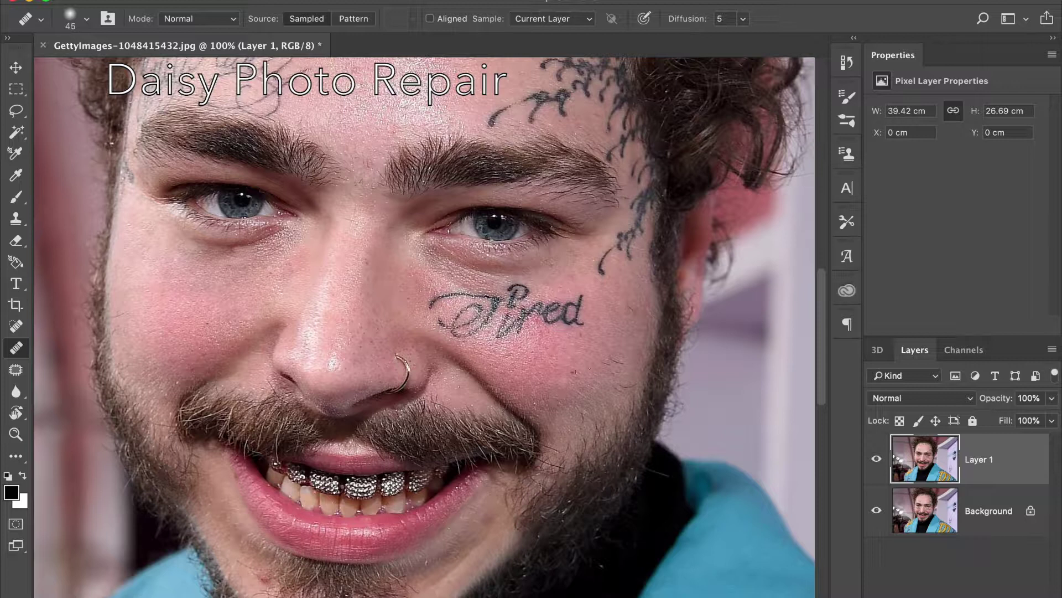
# Heal away the lettering of the right cheek tattoo.
pyautogui.moveTo(464, 314); pyautogui.dragTo(470, 316)
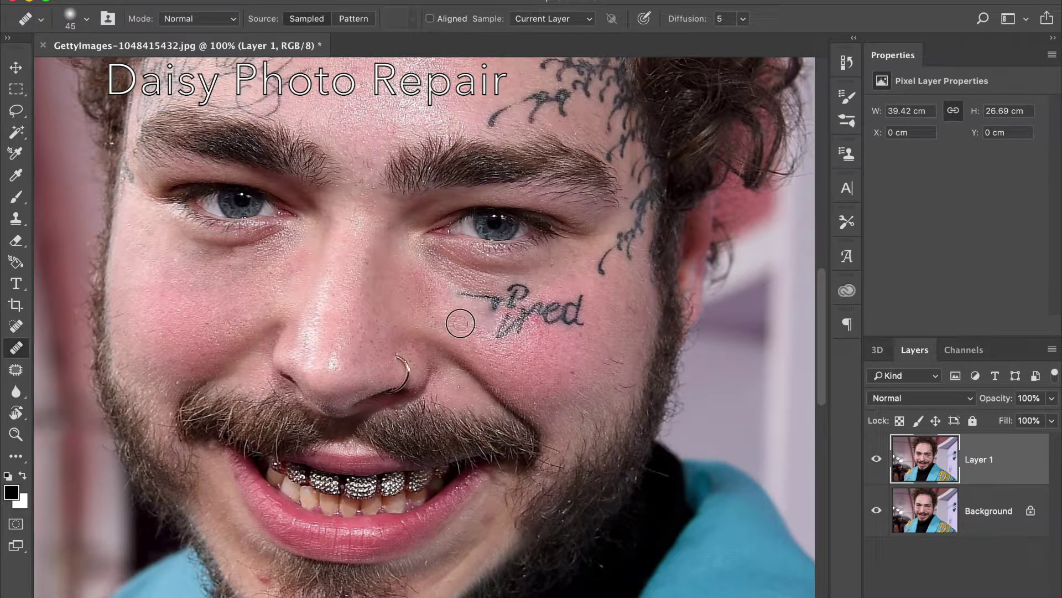
pyautogui.moveTo(576, 316)
pyautogui.mouseDown()
pyautogui.moveTo(547, 307)
pyautogui.moveTo(527, 325)
pyautogui.mouseUp()
pyautogui.hotkey('shift', 'j')
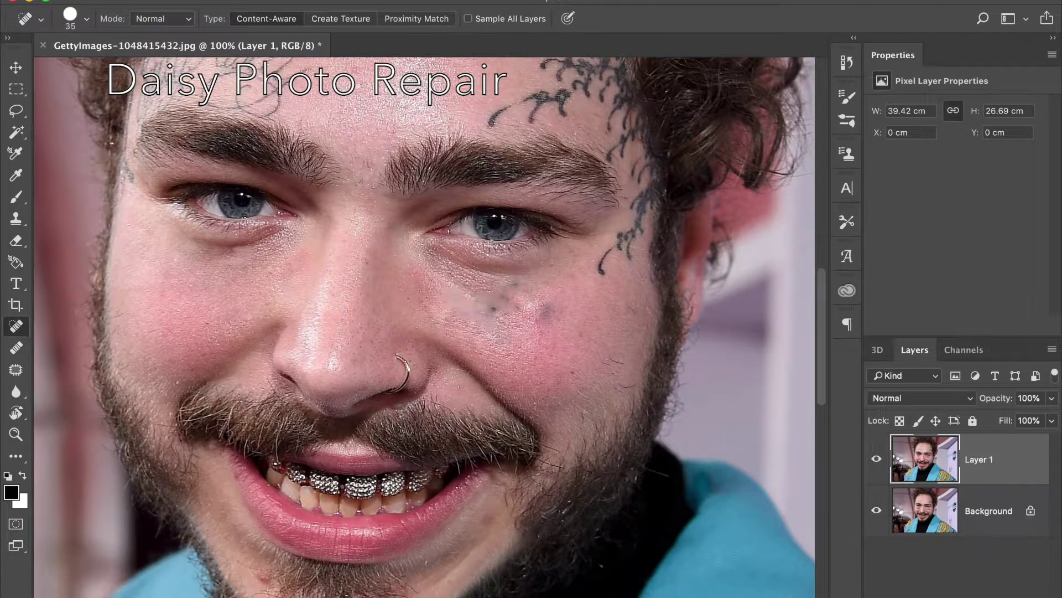
pyautogui.hotkey('shift', 'j')
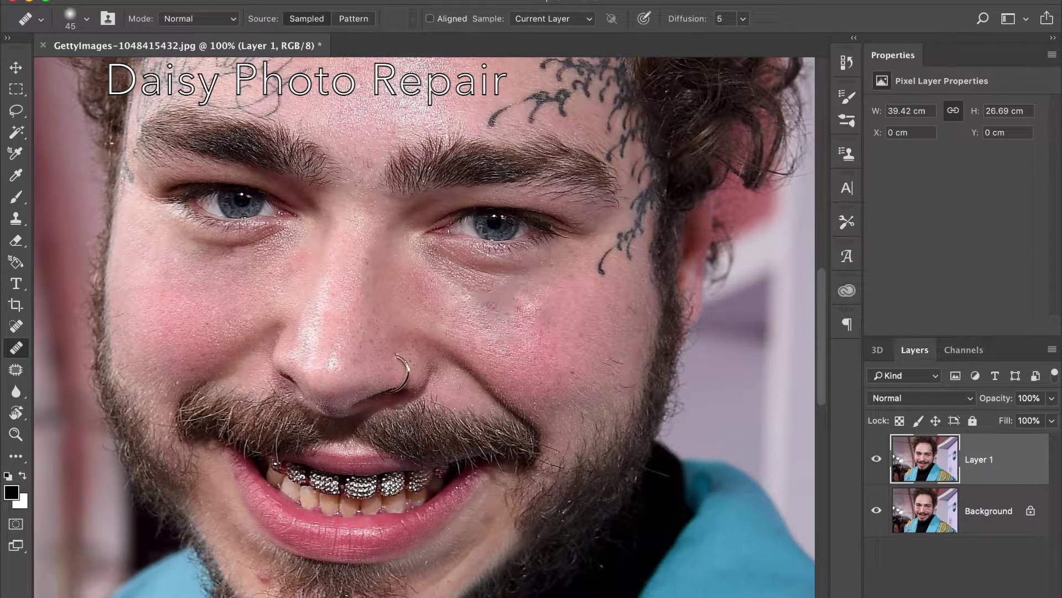
pyautogui.hotkey('shift', 'j')
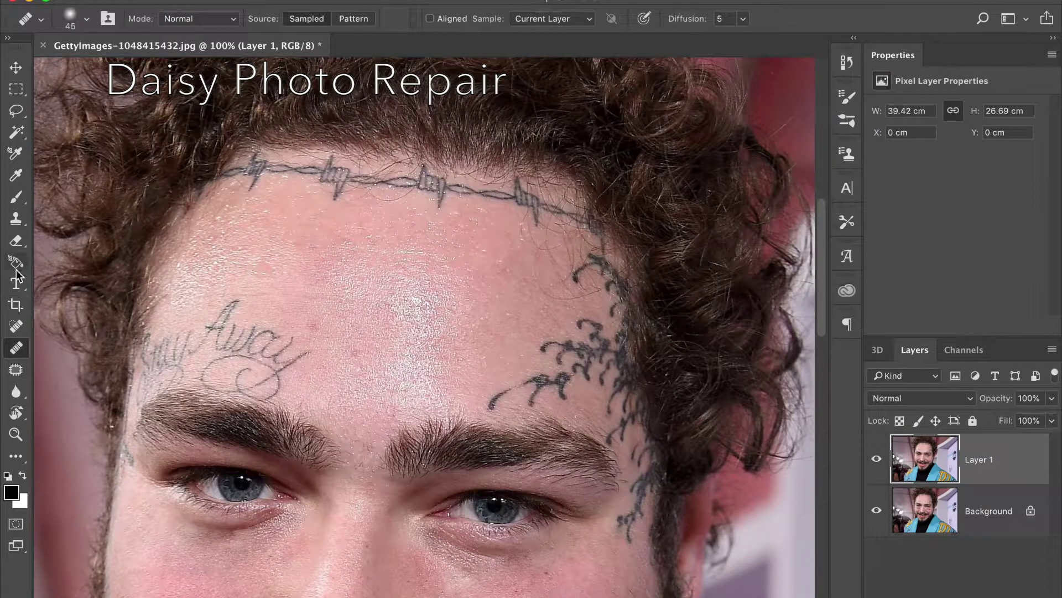
# Remove the left forehead script tattoo and the faint line at the left temple.
pyautogui.hotkey('shift', 'j')
pyautogui.moveTo(183, 354)
pyautogui.mouseDown()
pyautogui.moveTo(244, 299)
pyautogui.moveTo(254, 343)
pyautogui.mouseUp()
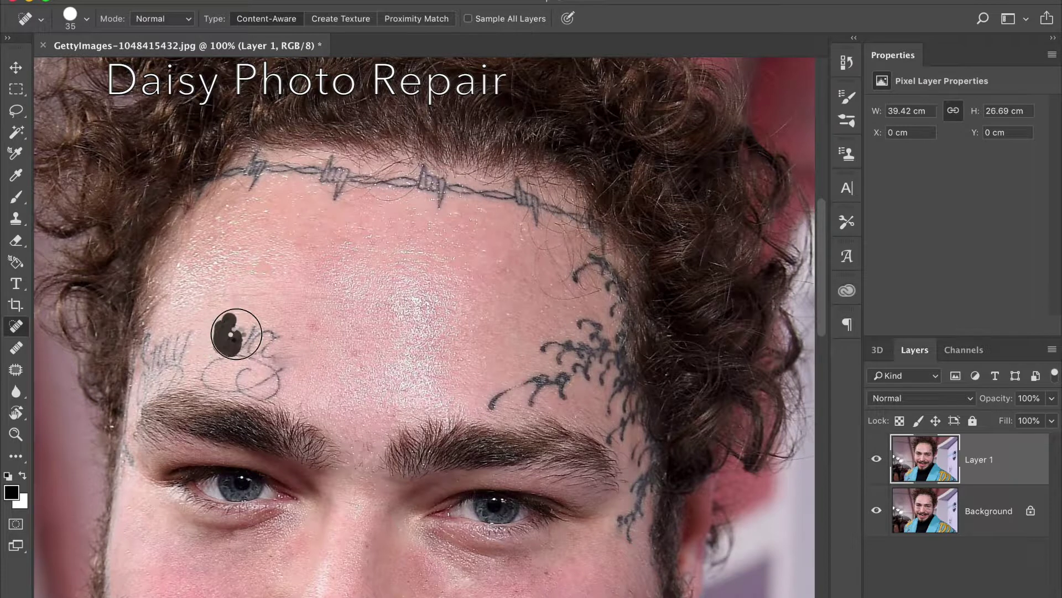
pyautogui.moveTo(238, 387)
pyautogui.mouseDown()
pyautogui.moveTo(280, 368)
pyautogui.moveTo(258, 388)
pyautogui.mouseUp()
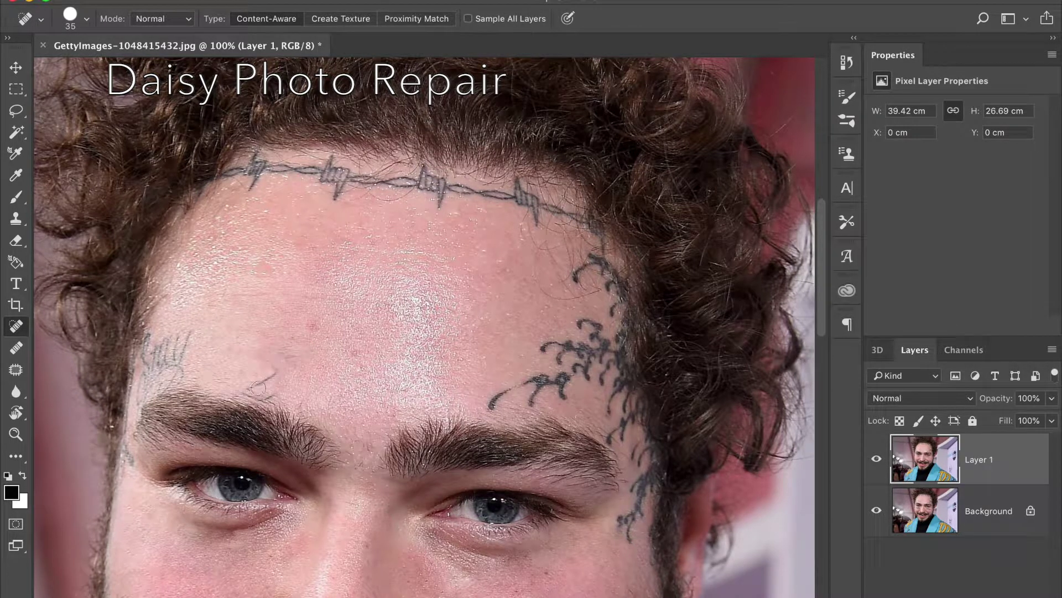
pyautogui.hotkey('shift', 'j')
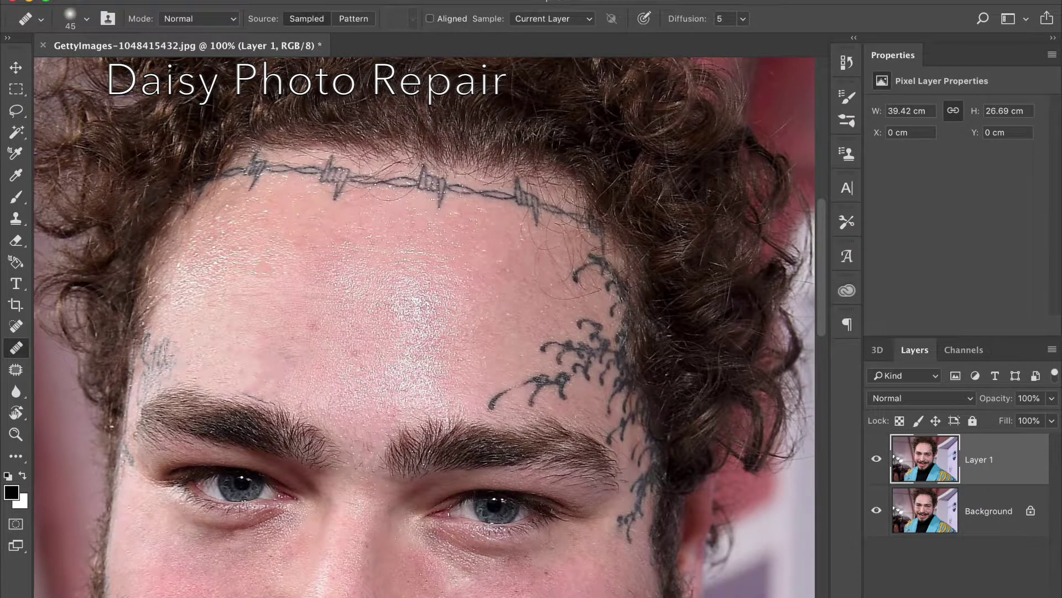
pyautogui.moveTo(146, 335); pyautogui.dragTo(143, 387)
pyautogui.moveTo(254, 391); pyautogui.dragTo(285, 346)
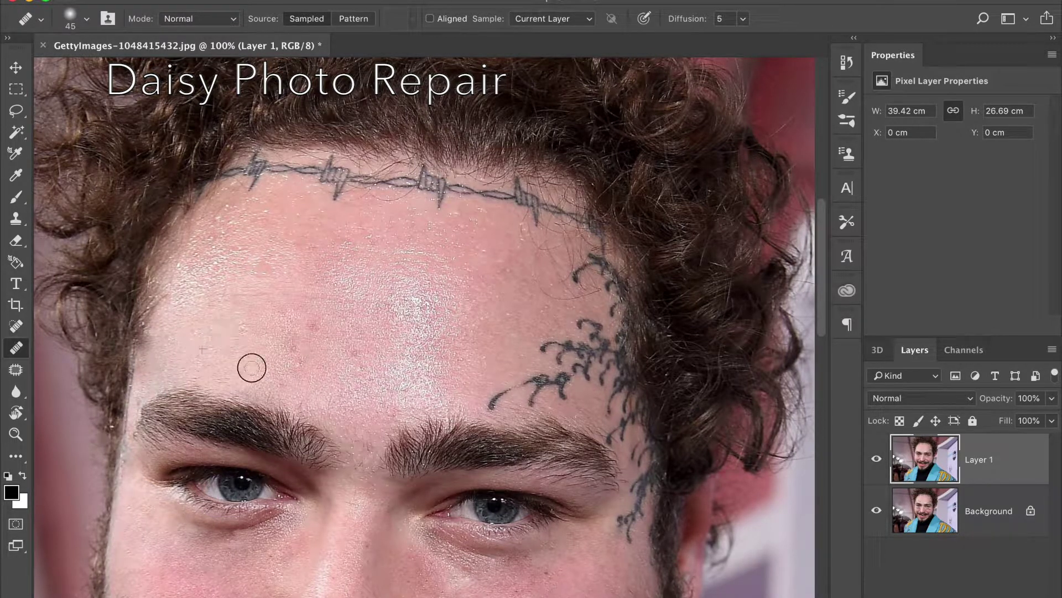
# Heal the vine tattoo and marks around the right brow and hairline using sampled forehead skin.
pyautogui.hotkey('shift', 'j')
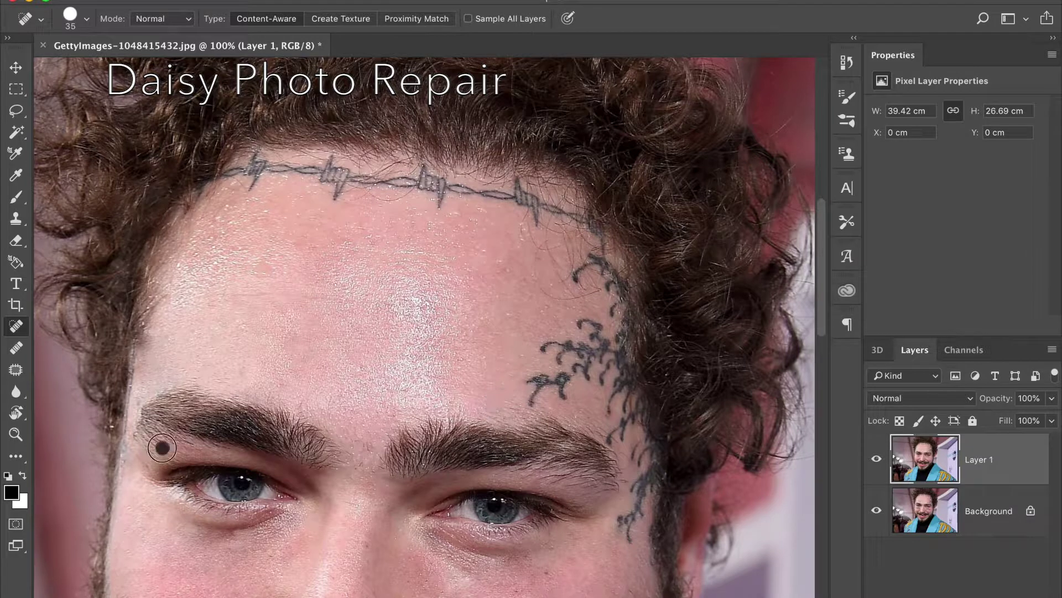
pyautogui.hotkey('shift', 'j')
pyautogui.click(235, 449)
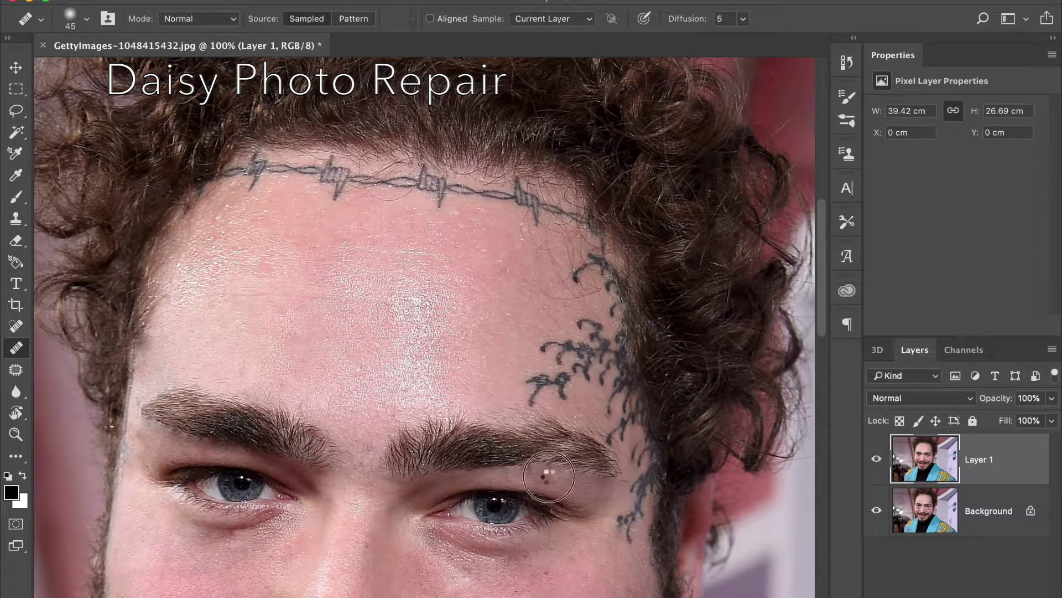
pyautogui.keyDown('alt'); pyautogui.click(532, 360); pyautogui.keyUp('alt')
pyautogui.moveTo(545, 390); pyautogui.dragTo(567, 394)
pyautogui.moveTo(565, 345); pyautogui.dragTo(593, 355)
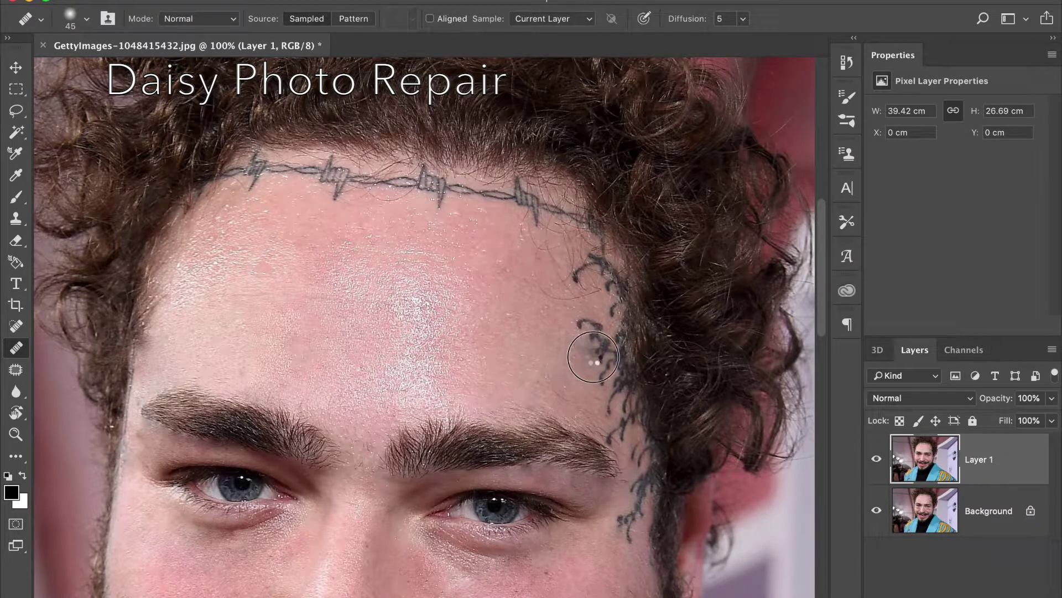
pyautogui.moveTo(628, 528); pyautogui.dragTo(637, 501)
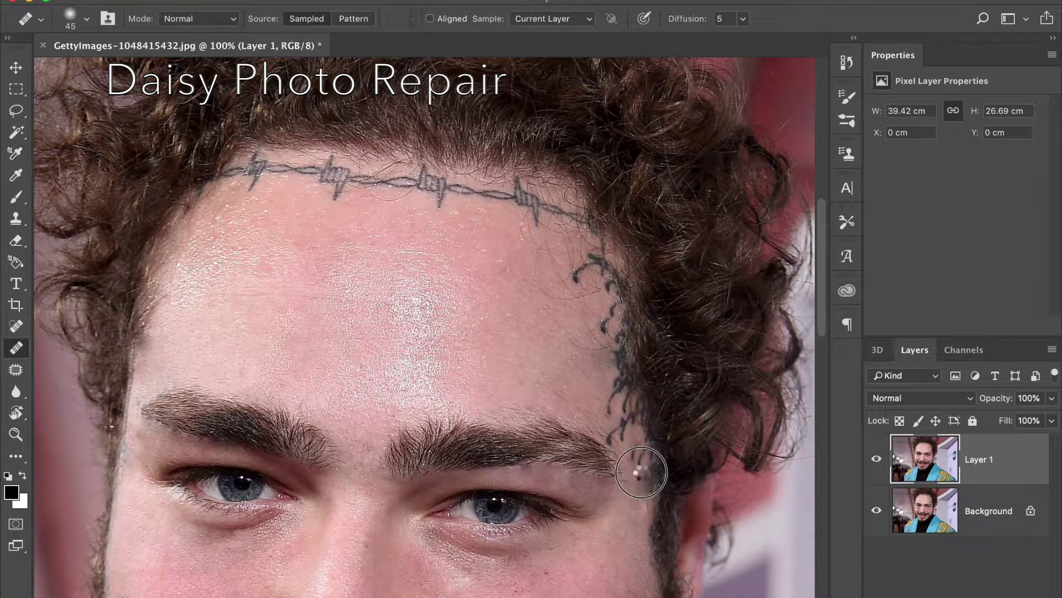
pyautogui.moveTo(610, 440); pyautogui.dragTo(634, 451)
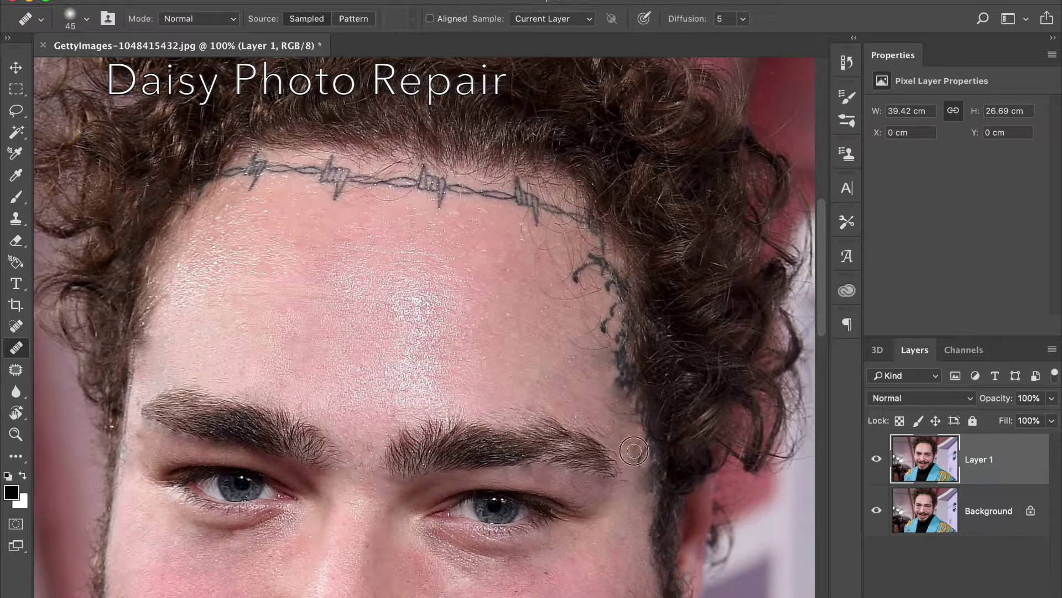
pyautogui.moveTo(638, 311)
pyautogui.mouseDown()
pyautogui.moveTo(624, 324)
pyautogui.moveTo(630, 373)
pyautogui.mouseUp()
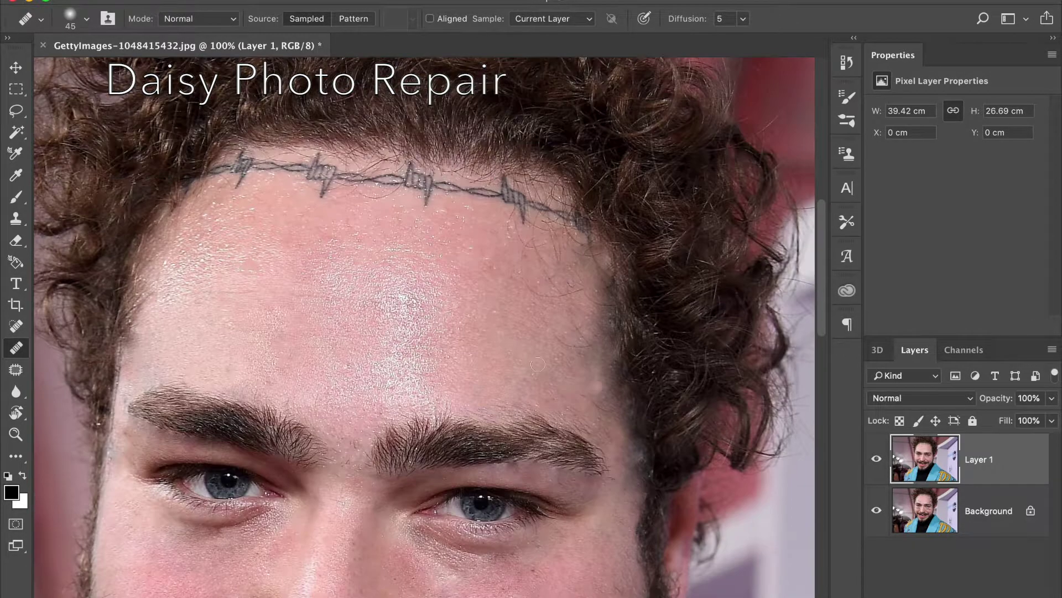
# Sample forehead skin with the Clone Stamp at 15% opacity and zoom out.
pyautogui.press('s')
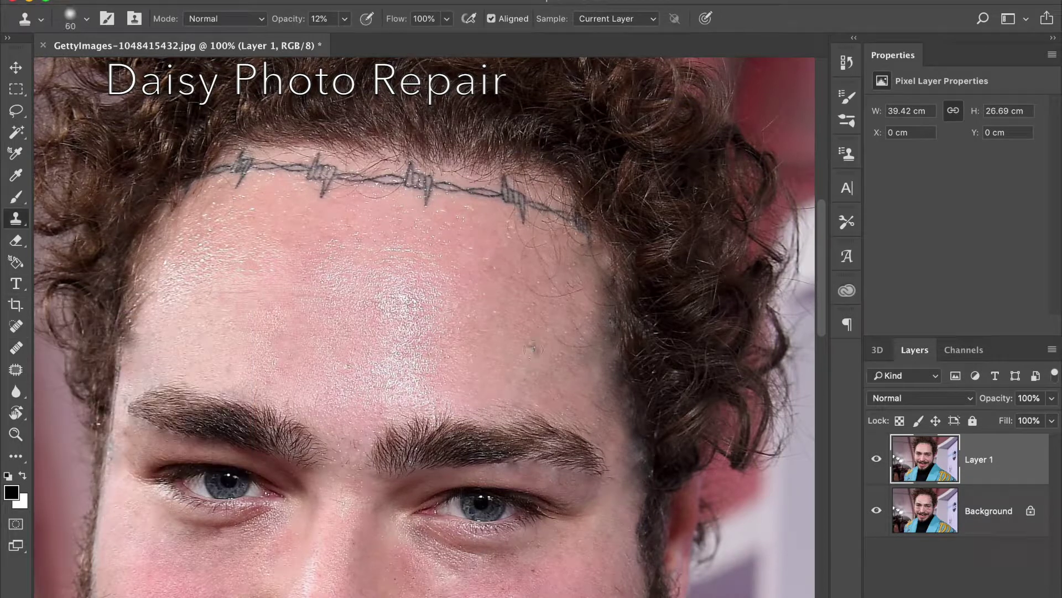
pyautogui.keyDown('alt'); pyautogui.click(505, 337); pyautogui.keyUp('alt')
pyautogui.press('3')
pyautogui.press('9')
pyautogui.press('1')
pyautogui.press('5')
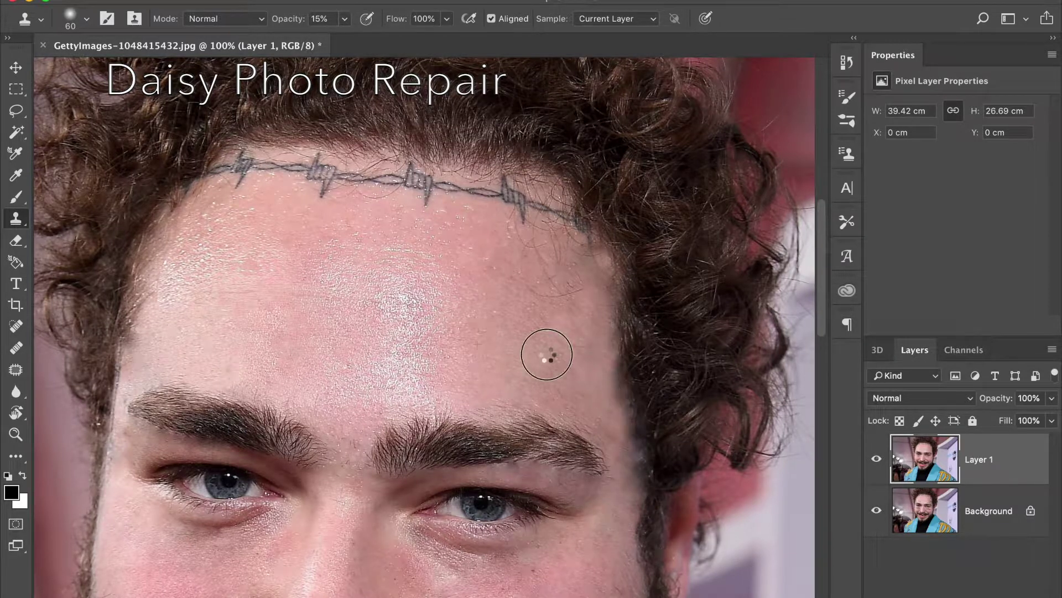
pyautogui.hotkey('ctrl', '-')
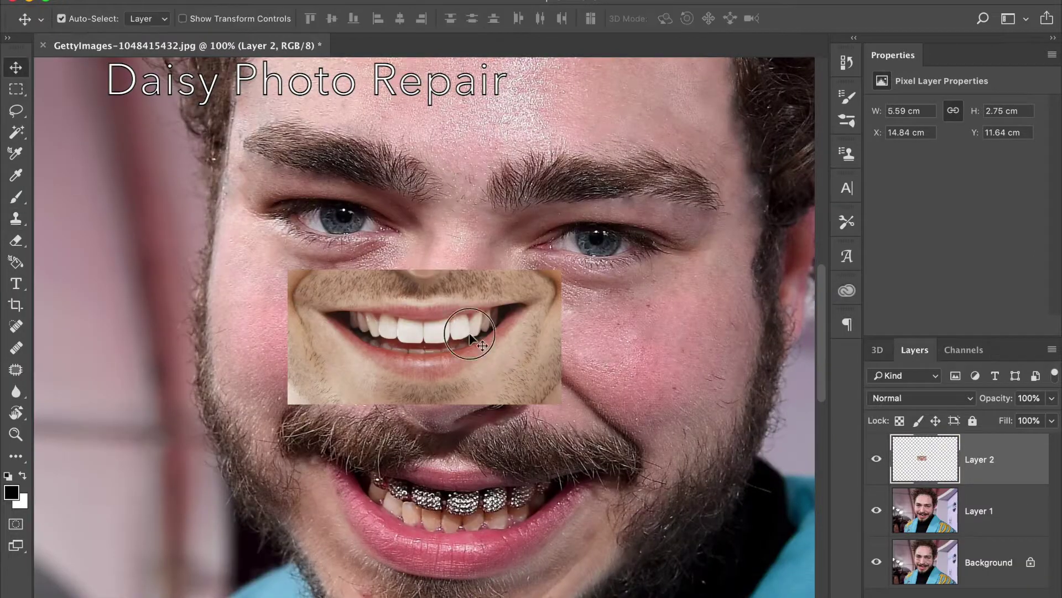
# Scale and tilt the teeth patch over the mouth at 50% opacity, then restore full opacity.
pyautogui.hotkey('ctrl', 't')
pyautogui.press('5')
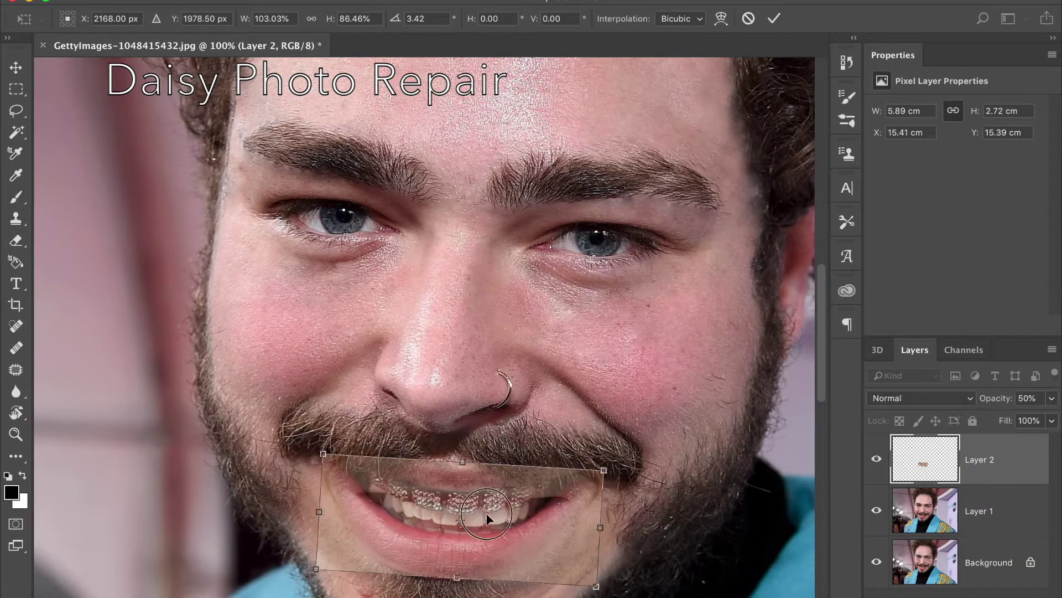
pyautogui.moveTo(483, 499); pyautogui.dragTo(485, 509)
pyautogui.press('0')
pyautogui.press('Return')
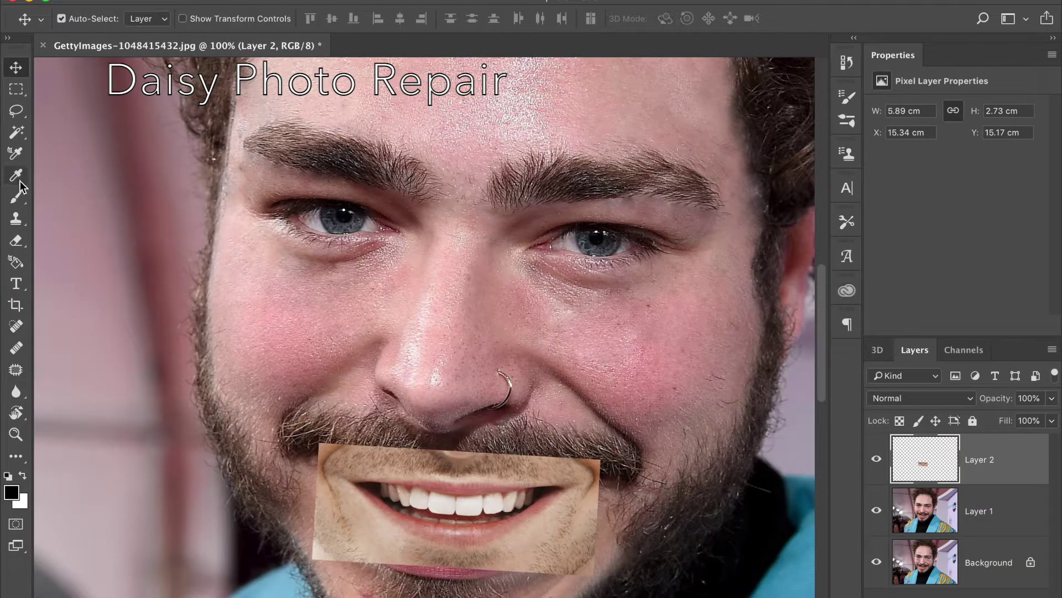
# Erase the teeth patch's outer edges along the lips with a smaller eraser.
pyautogui.click(16, 241)
pyautogui.moveTo(426, 553)
pyautogui.mouseDown()
pyautogui.moveTo(451, 429)
pyautogui.moveTo(609, 487)
pyautogui.moveTo(343, 509)
pyautogui.mouseUp()
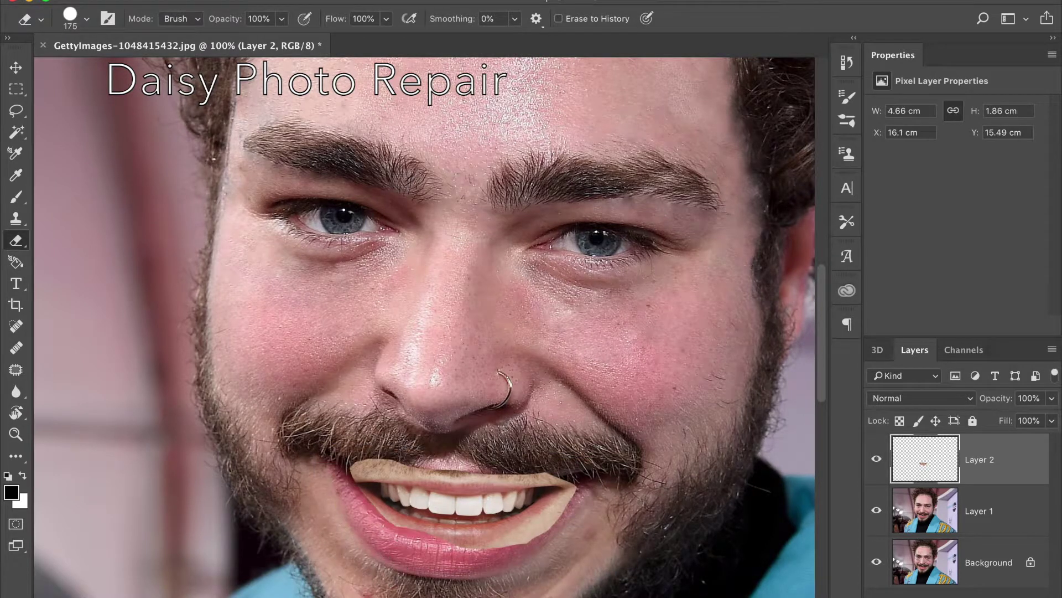
pyautogui.hotkey('ctrl', '+')
pyautogui.hotkey('ctrl', '+')
pyautogui.press('[')
pyautogui.press('[')
pyautogui.press('[')
pyautogui.moveTo(288, 365)
pyautogui.mouseDown()
pyautogui.moveTo(640, 148)
pyautogui.moveTo(111, 166)
pyautogui.moveTo(260, 334)
pyautogui.moveTo(435, 367)
pyautogui.moveTo(737, 148)
pyautogui.moveTo(603, 163)
pyautogui.moveTo(352, 87)
pyautogui.mouseUp()
# Trim the patch's pink edges beneath the upper teeth and along the upper lip.
pyautogui.press('[')
pyautogui.press('[')
pyautogui.press('[')
pyautogui.moveTo(213, 260)
pyautogui.mouseDown()
pyautogui.moveTo(260, 287)
pyautogui.moveTo(487, 310)
pyautogui.moveTo(668, 295)
pyautogui.mouseUp()
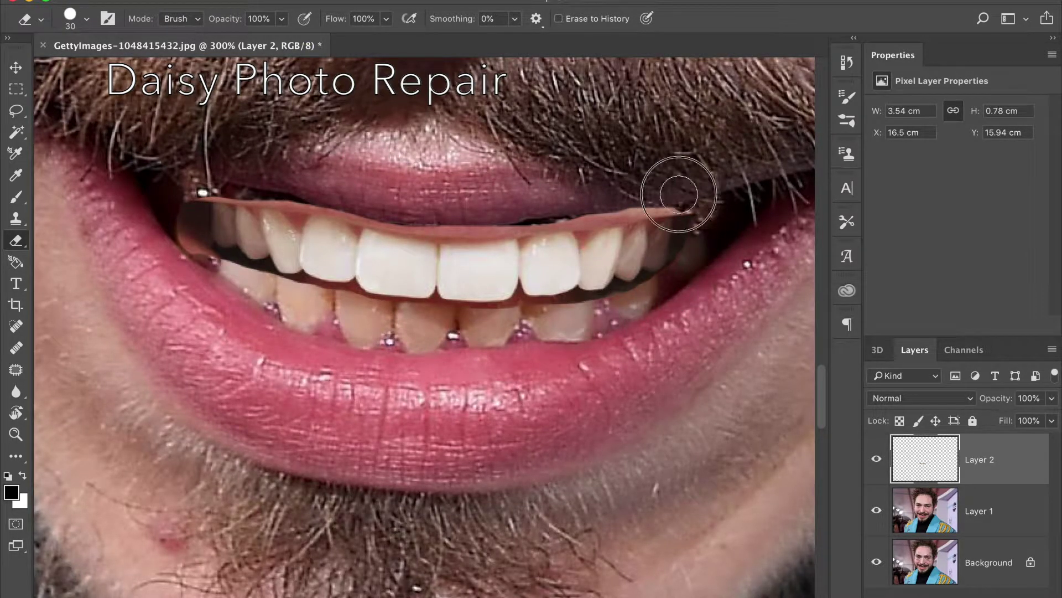
pyautogui.moveTo(654, 190)
pyautogui.mouseDown()
pyautogui.moveTo(503, 215)
pyautogui.moveTo(326, 192)
pyautogui.mouseUp()
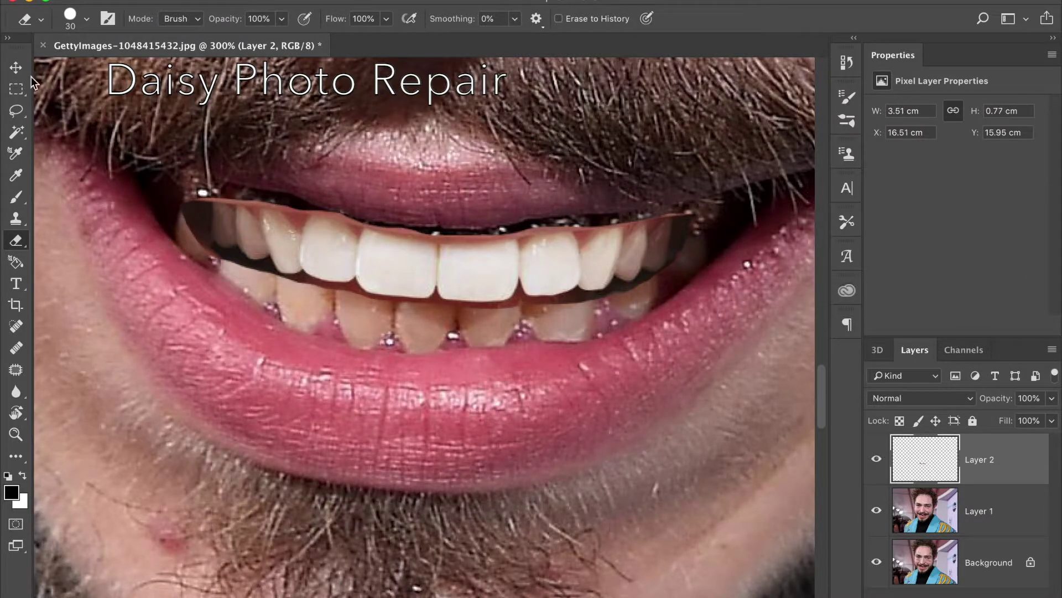
# Nudge the teeth patch slightly down and enlarge it to fit the mouth.
pyautogui.press('v')
pyautogui.moveTo(413, 244); pyautogui.dragTo(533, 286)
pyautogui.press('5')
pyautogui.press('8')
pyautogui.hotkey('ctrl', 't')
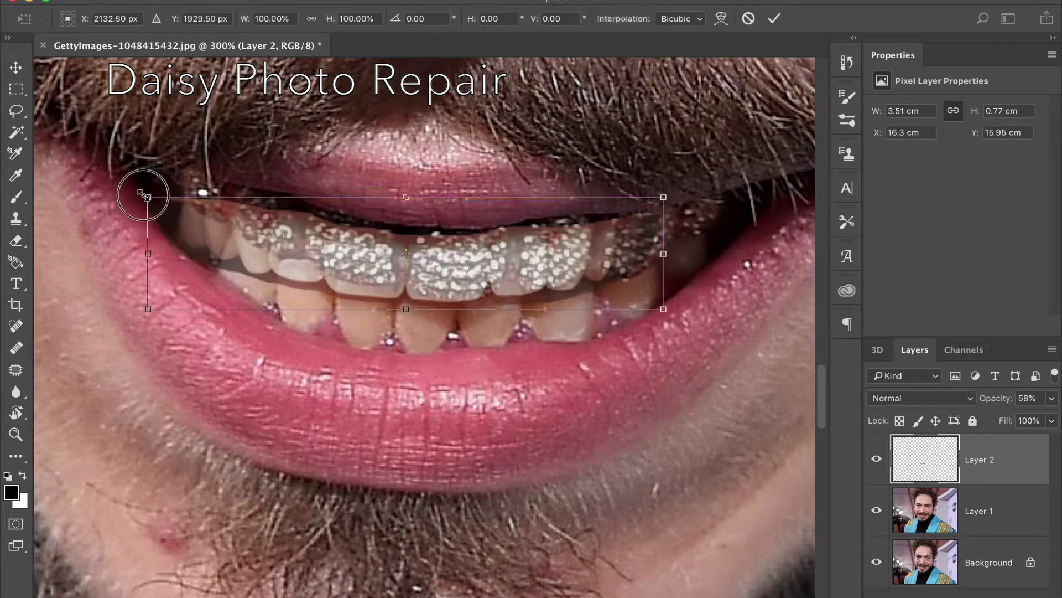
pyautogui.moveTo(143, 178); pyautogui.dragTo(145, 169)
pyautogui.moveTo(695, 238); pyautogui.dragTo(711, 238)
pyautogui.press('Return')
pyautogui.hotkey('ctrl', '-')
pyautogui.press('0')
# Zoom in closely and erase the dark edge beneath the upper teeth.
pyautogui.hotkey('ctrl', '+')
pyautogui.hotkey('ctrl', '+')
pyautogui.press('e')
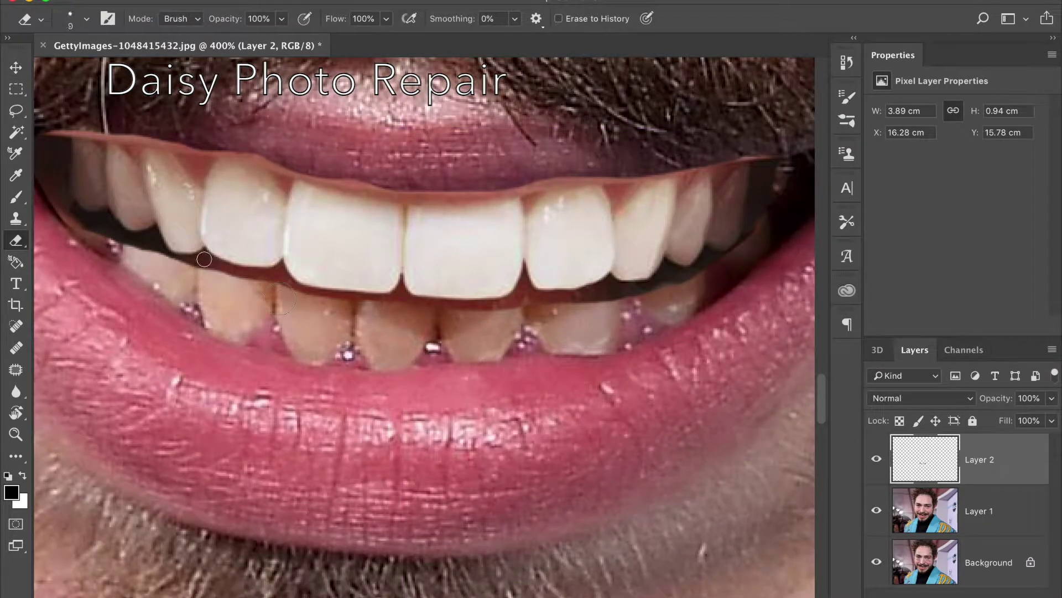
pyautogui.click(87, 19)
pyautogui.press('Return')
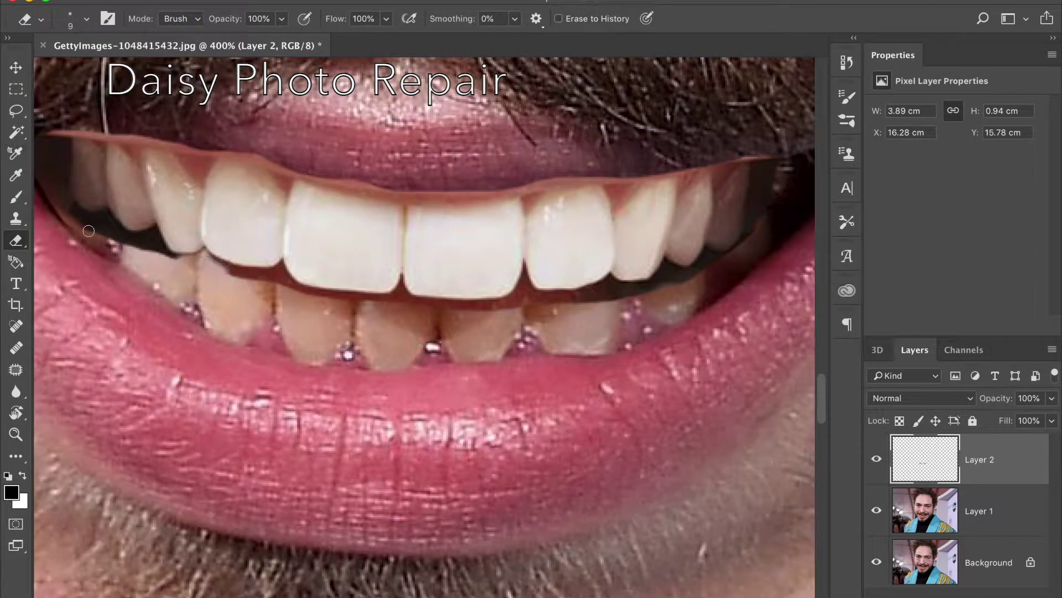
pyautogui.moveTo(139, 135)
pyautogui.mouseDown()
pyautogui.moveTo(237, 142)
pyautogui.moveTo(426, 185)
pyautogui.moveTo(709, 165)
pyautogui.moveTo(422, 189)
pyautogui.moveTo(244, 147)
pyautogui.moveTo(71, 131)
pyautogui.moveTo(83, 218)
pyautogui.mouseUp()
pyautogui.hotkey('ctrl', 'z')
pyautogui.hotkey('ctrl', 'z')
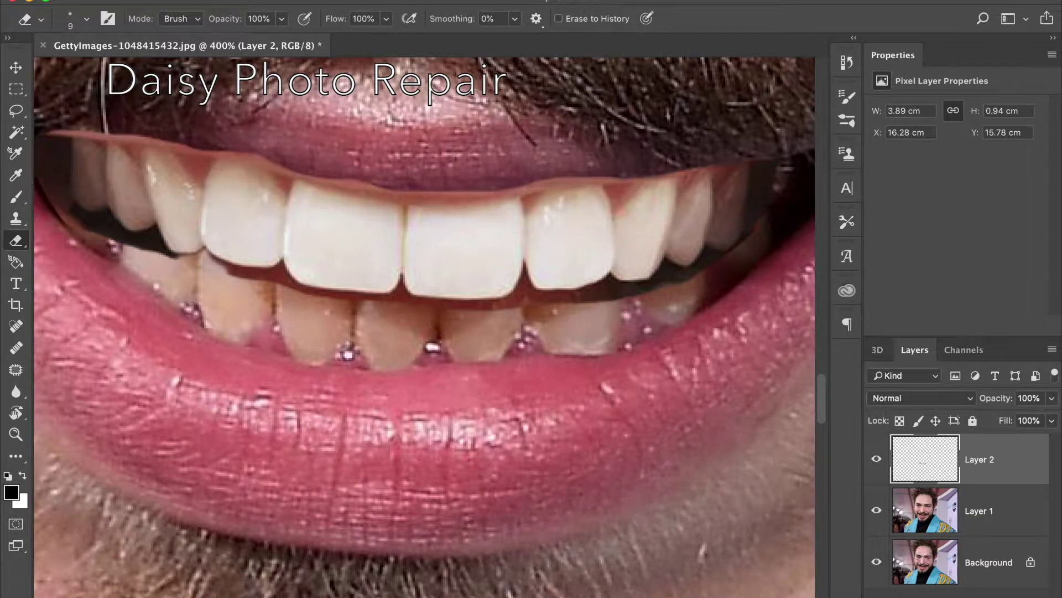
pyautogui.press(']')
pyautogui.moveTo(231, 265)
pyautogui.mouseDown()
pyautogui.moveTo(410, 301)
pyautogui.moveTo(672, 280)
pyautogui.moveTo(706, 256)
pyautogui.mouseUp()
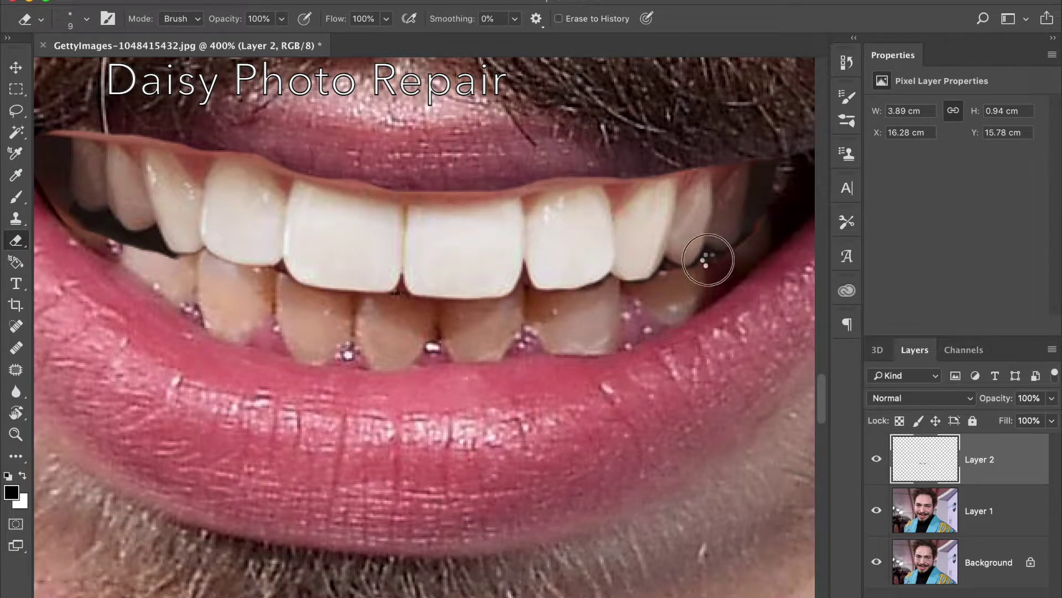
pyautogui.hotkey('ctrl', '-')
pyautogui.hotkey('ctrl', '-')
pyautogui.hotkey('ctrl', '-')
pyautogui.hotkey('ctrl', '-')
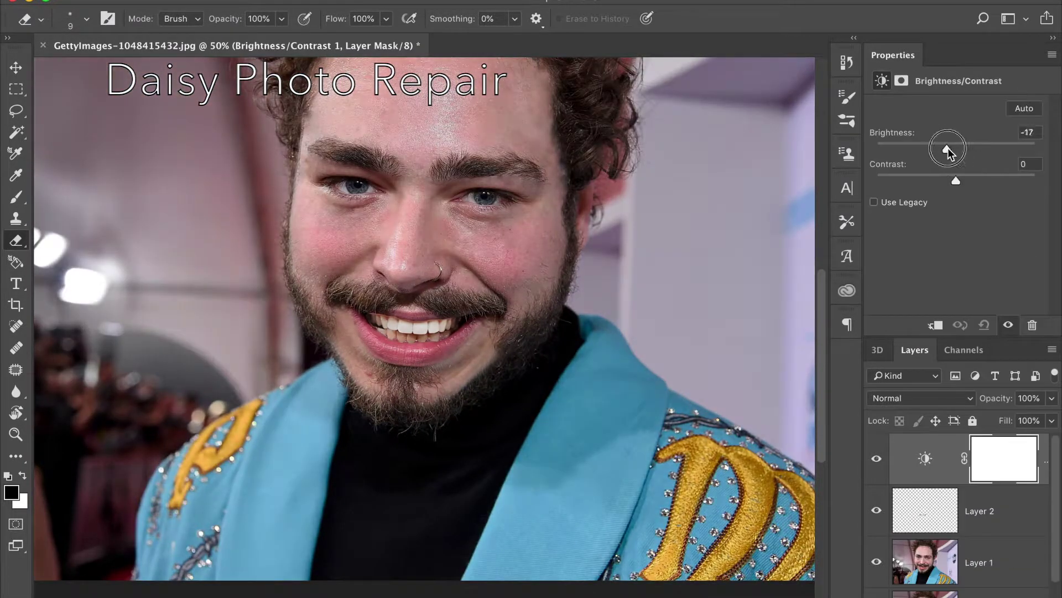
# Add a Brightness/Contrast adjustment at -70, clipped with the teeth layer.
pyautogui.click(995, 502)
pyautogui.click(942, 471)
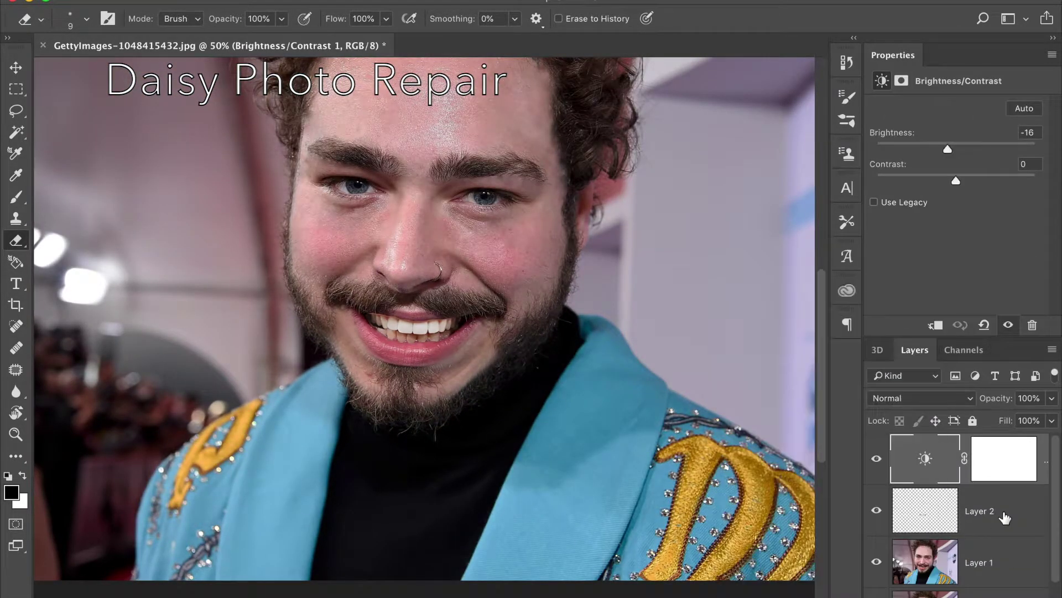
pyautogui.moveTo(1000, 510); pyautogui.dragTo(974, 454)
pyautogui.keyDown('alt'); pyautogui.click(902, 486); pyautogui.keyUp('alt')
pyautogui.moveTo(947, 150)
pyautogui.mouseDown()
pyautogui.moveTo(972, 151)
pyautogui.moveTo(919, 149)
pyautogui.mouseUp()
pyautogui.moveTo(959, 458); pyautogui.dragTo(959, 534)
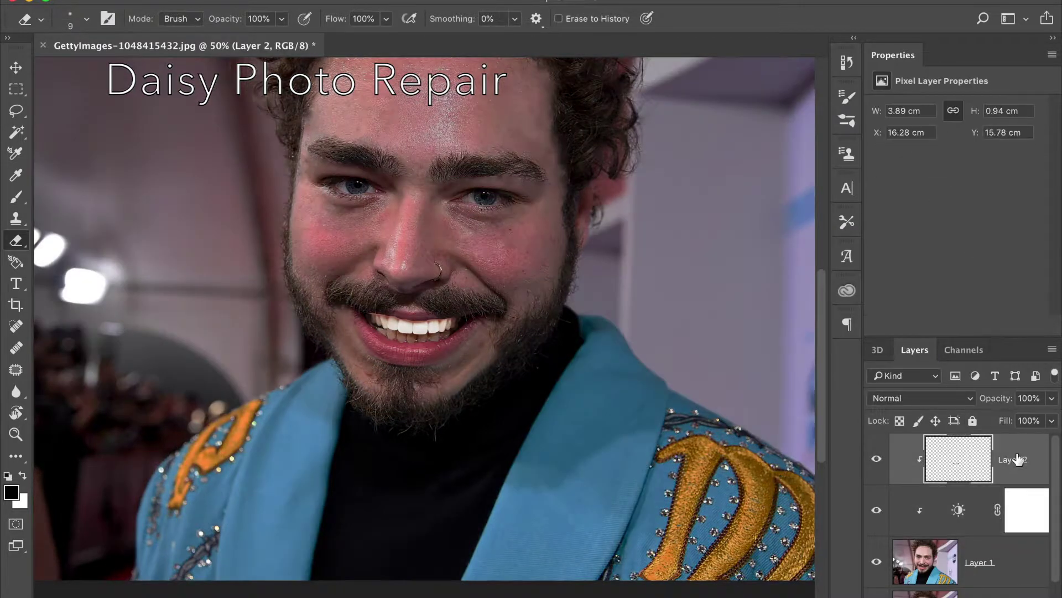
pyautogui.click(1026, 459)
pyautogui.click(876, 459)
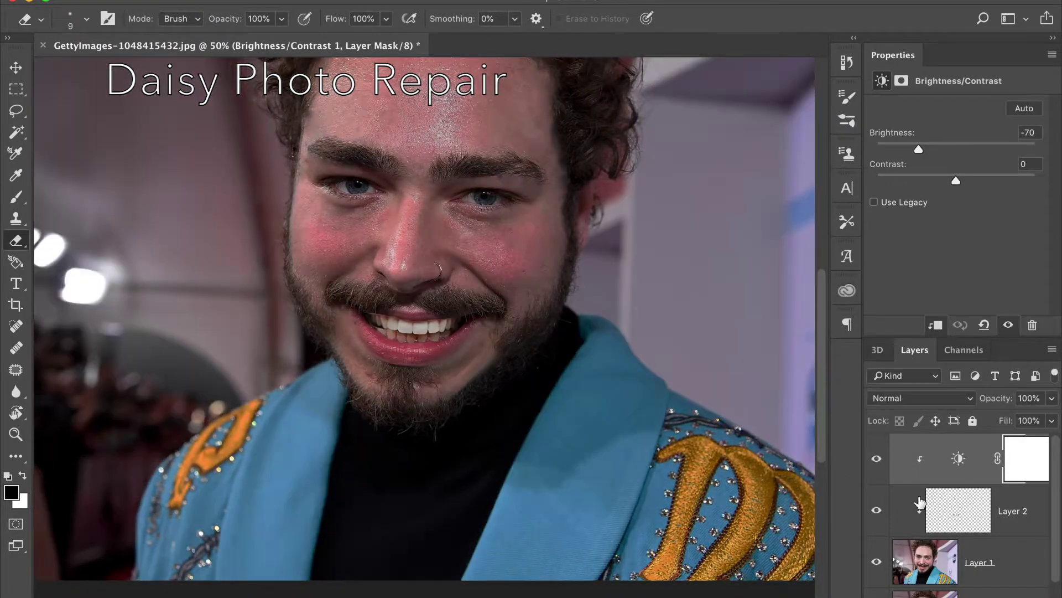
# Release the Brightness/Contrast adjustment from clipping and delete it.
pyautogui.rightClick(920, 502)
pyautogui.press('Escape')
pyautogui.rightClick(1027, 458)
pyautogui.rightClick(928, 464)
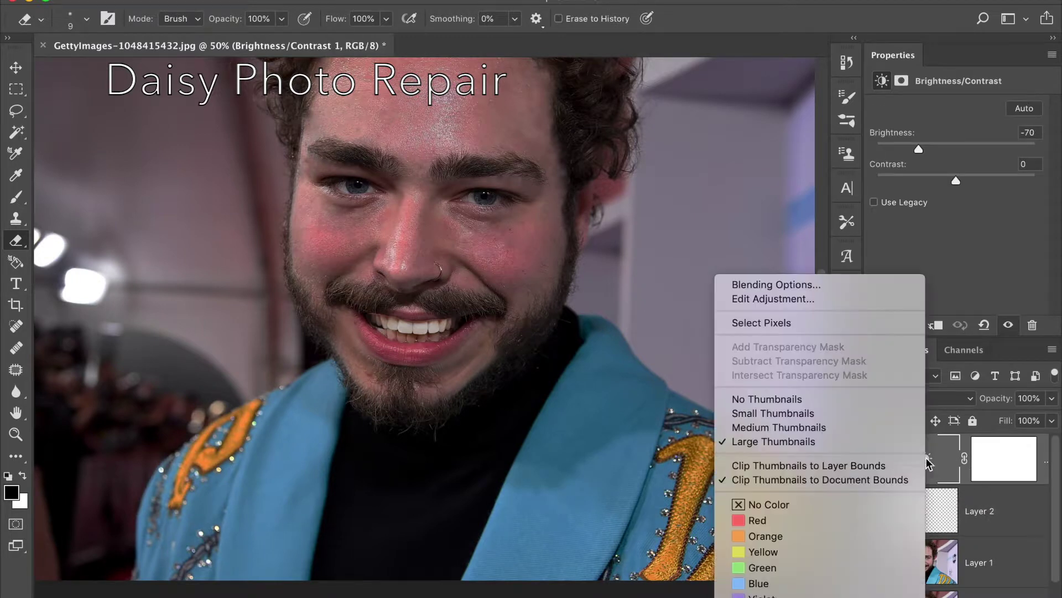
pyautogui.press('Escape')
pyautogui.keyDown('alt'); pyautogui.click(922, 507); pyautogui.keyUp('alt')
pyautogui.click(877, 458)
pyautogui.moveTo(959, 458); pyautogui.dragTo(917, 517)
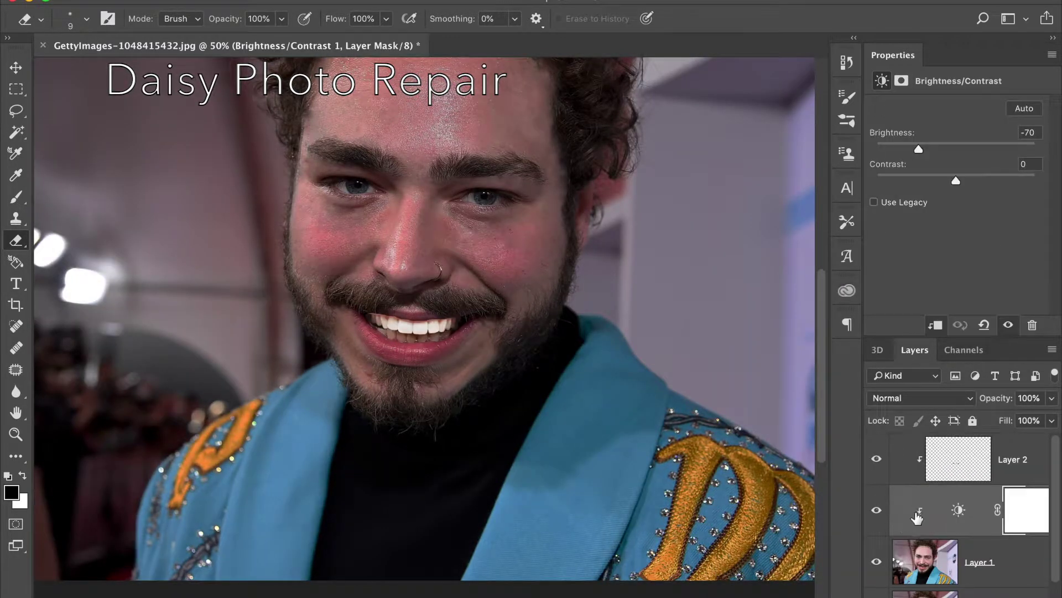
pyautogui.rightClick(917, 517)
pyautogui.click(782, 238)
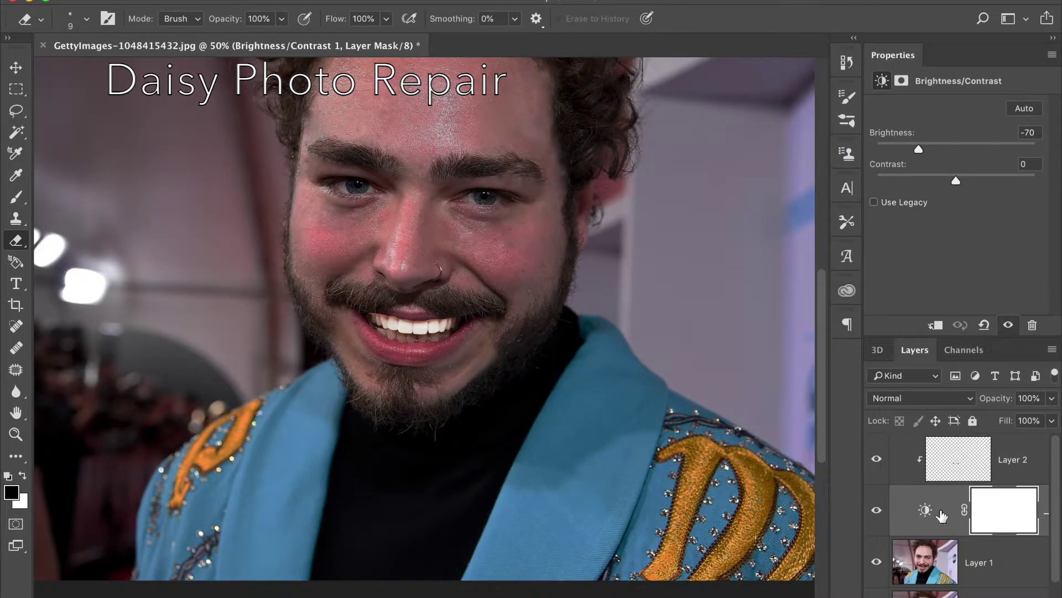
pyautogui.press('BackSpace')
# Add an Exposure adjustment layer above the teeth layer.
pyautogui.click(976, 376)
pyautogui.click(968, 396)
pyautogui.moveTo(945, 153); pyautogui.dragTo(924, 152)
pyautogui.click(996, 467)
pyautogui.rightClick(996, 466)
pyautogui.click(926, 457)
# Set Exposure to -1.88, reorder it with the teeth layer, and invert its mask to black.
pyautogui.moveTo(927, 457); pyautogui.dragTo(945, 520)
pyautogui.click(980, 460)
pyautogui.hotkey('ctrl', 'alt', 'g')
pyautogui.click(935, 509)
pyautogui.moveTo(944, 149); pyautogui.dragTo(936, 151)
pyautogui.moveTo(938, 517)
pyautogui.mouseDown()
pyautogui.moveTo(980, 514)
pyautogui.moveTo(968, 442)
pyautogui.mouseUp()
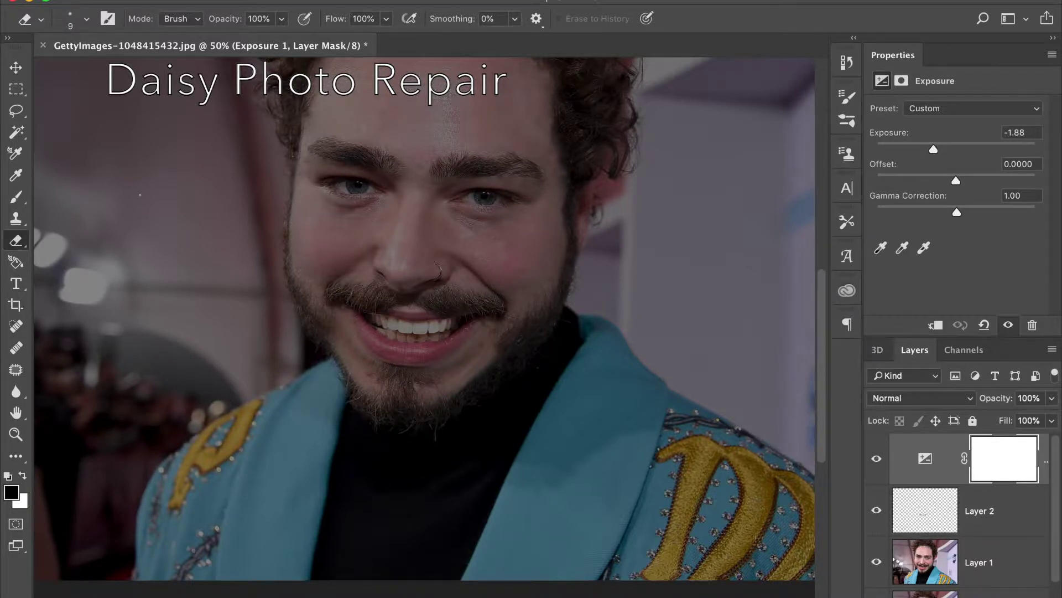
pyautogui.press('b')
pyautogui.hotkey('ctrl', 'i')
# Paint white on the adjustment mask over the new teeth and set brightness to -25.
pyautogui.click(925, 459)
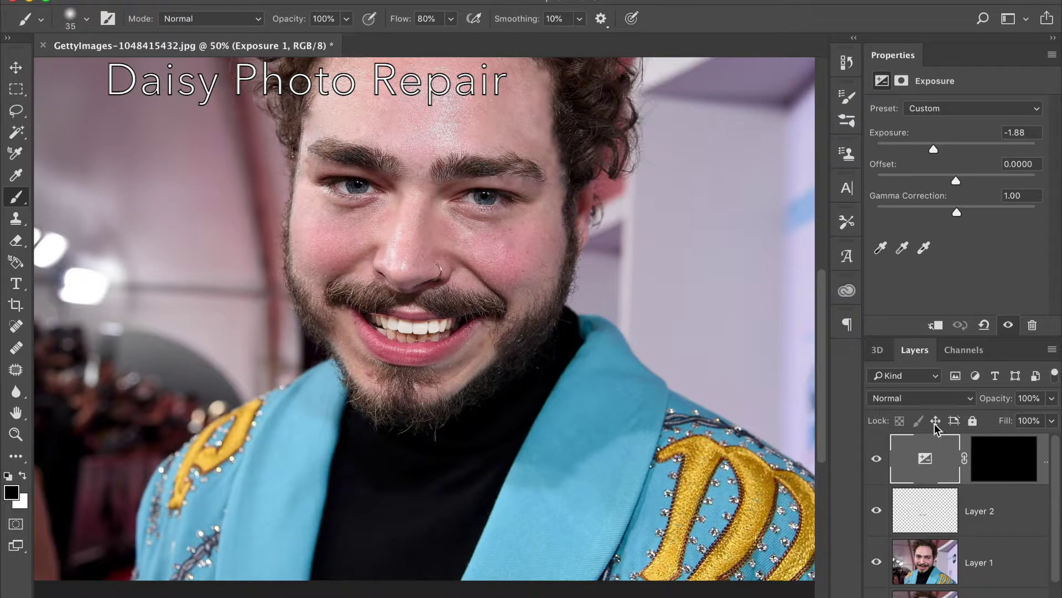
pyautogui.click(1004, 459)
pyautogui.press('x')
pyautogui.click(396, 324)
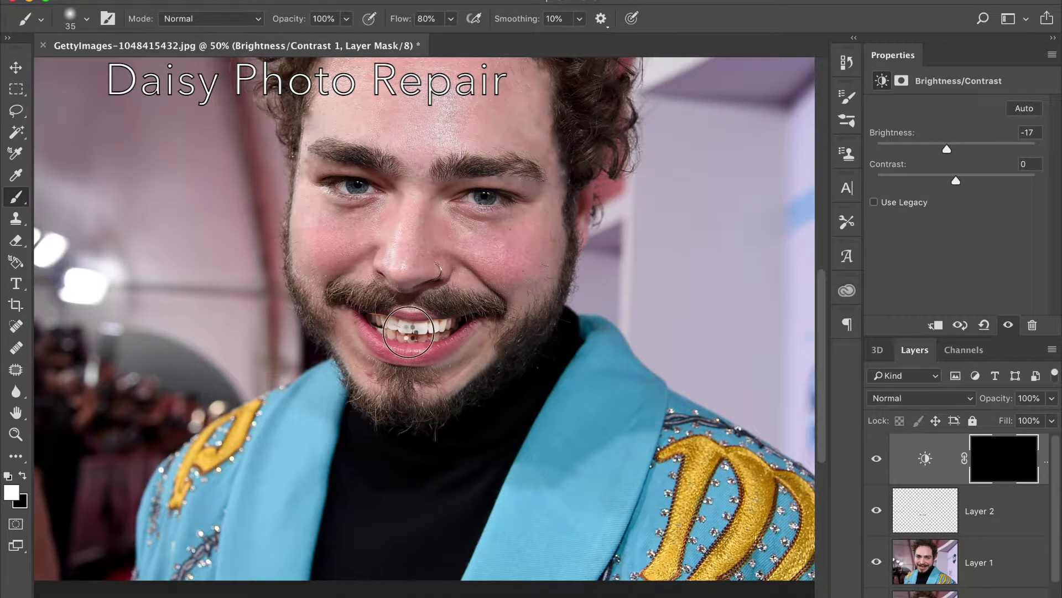
pyautogui.moveTo(408, 332); pyautogui.dragTo(437, 328)
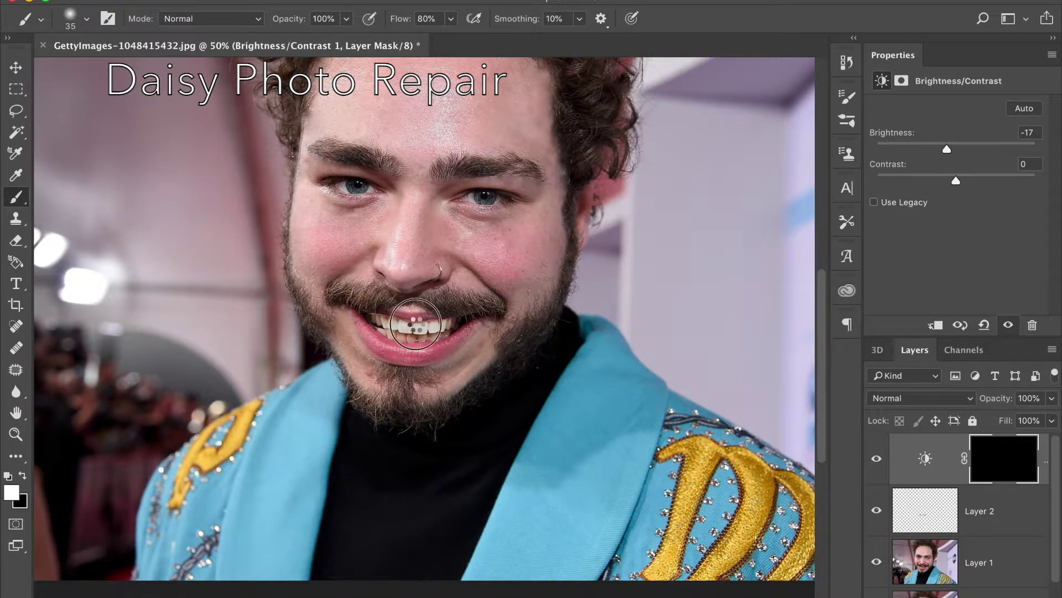
pyautogui.moveTo(946, 149); pyautogui.dragTo(944, 149)
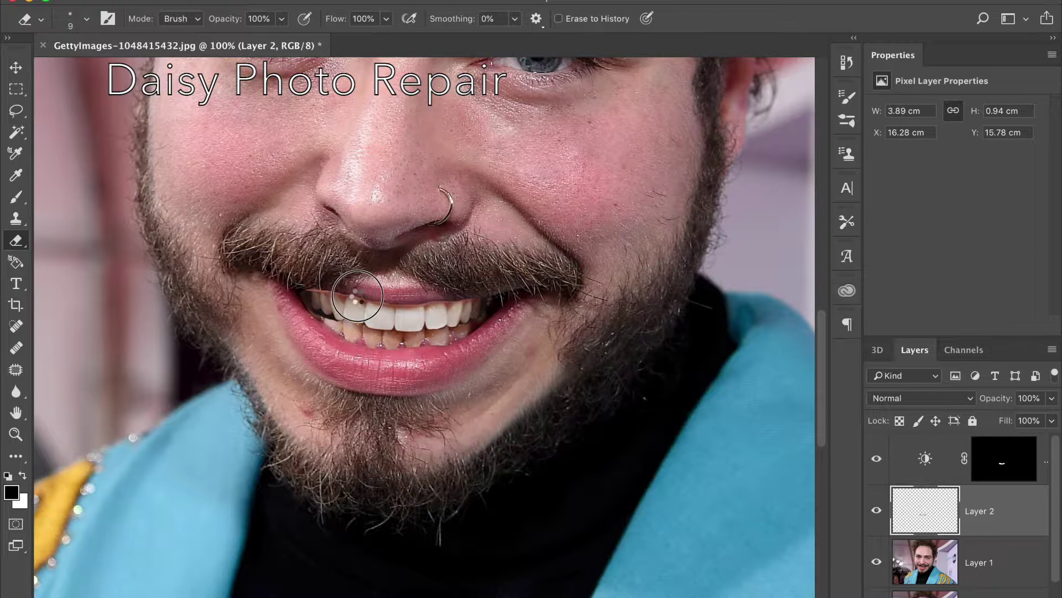
# Erase the white and pink specks on the upper teeth and mouth corners.
pyautogui.moveTo(357, 296); pyautogui.dragTo(332, 284)
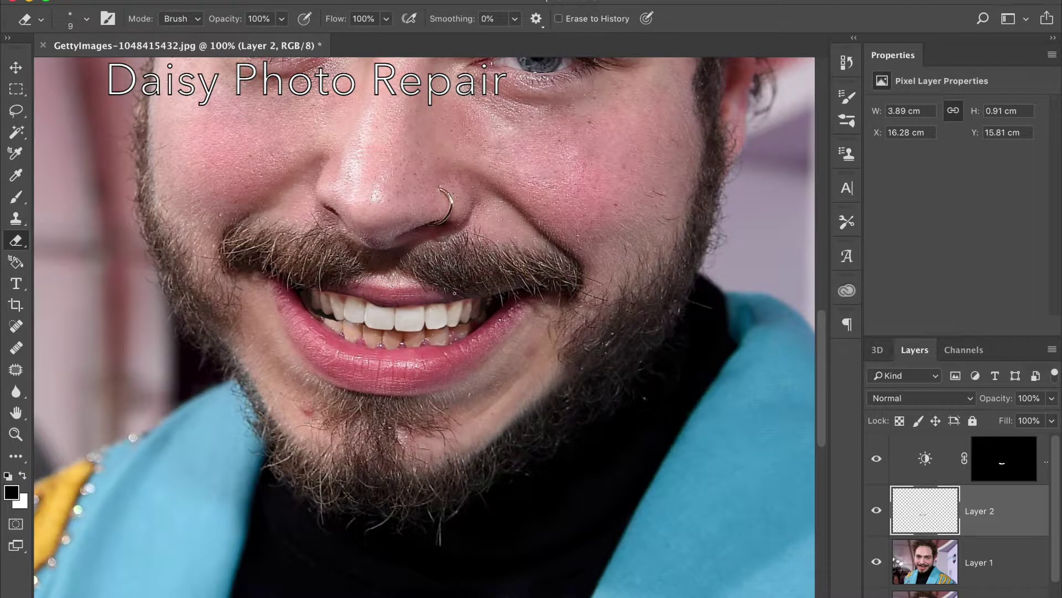
pyautogui.click(390, 302)
pyautogui.moveTo(428, 302); pyautogui.dragTo(418, 303)
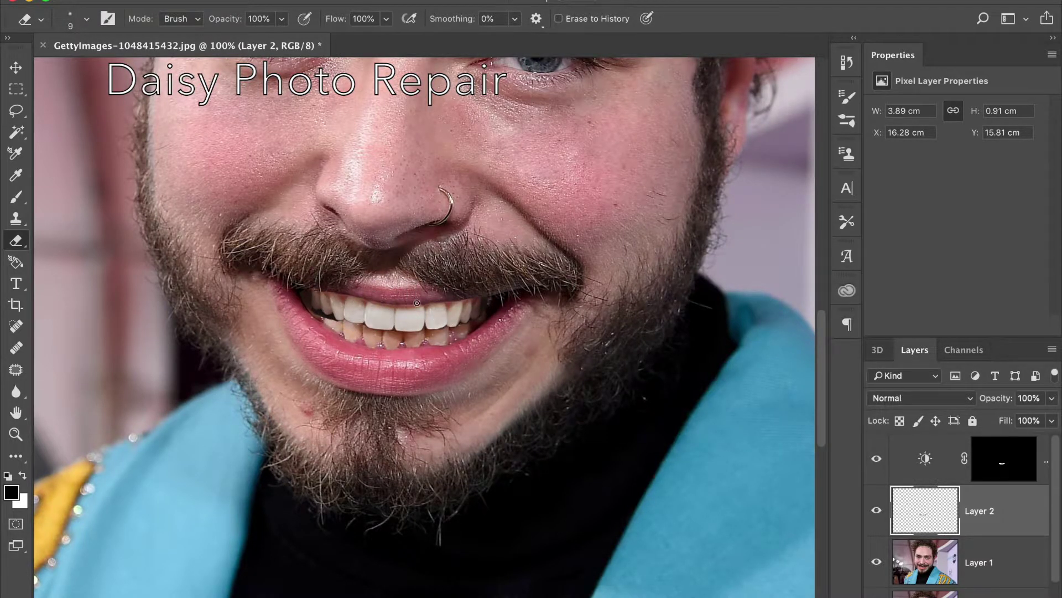
pyautogui.moveTo(325, 292); pyautogui.dragTo(321, 287)
pyautogui.click(461, 298)
pyautogui.hotkey('ctrl', '-')
pyautogui.hotkey('ctrl', '-')
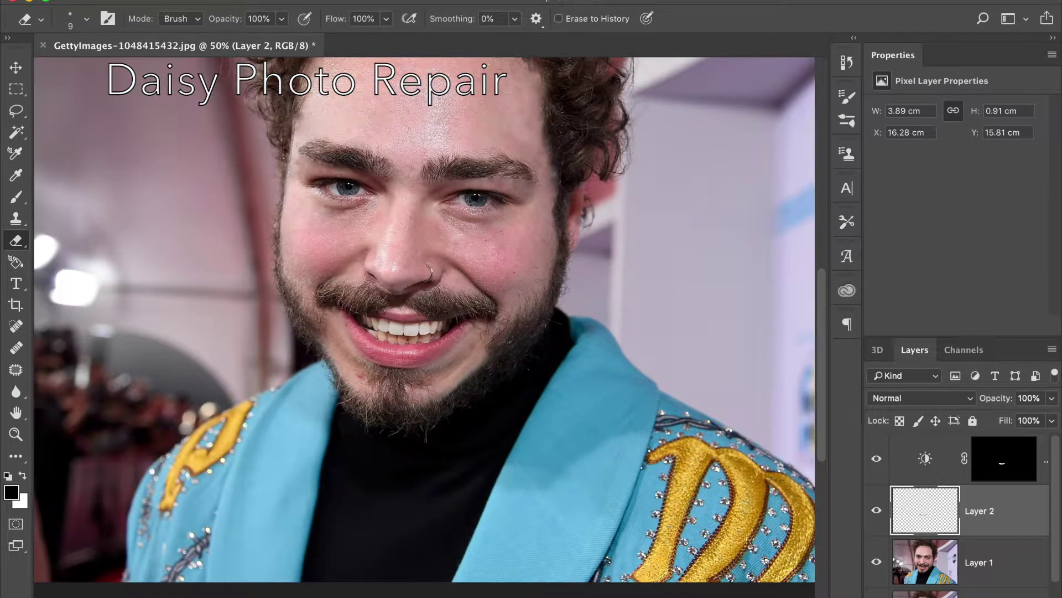
pyautogui.click(940, 562)
# Paste the tattoo-free face and scale, rotate and align it to the eyes at reduced opacity.
pyautogui.press('j')
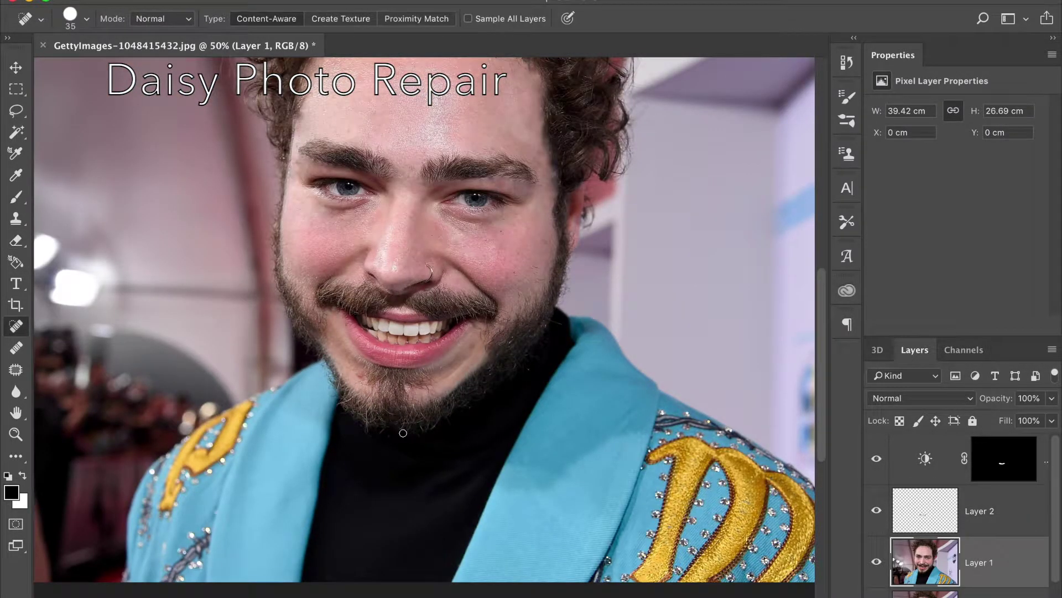
pyautogui.hotkey('ctrl', 'v')
pyautogui.hotkey('ctrl', 't')
pyautogui.click(1051, 398)
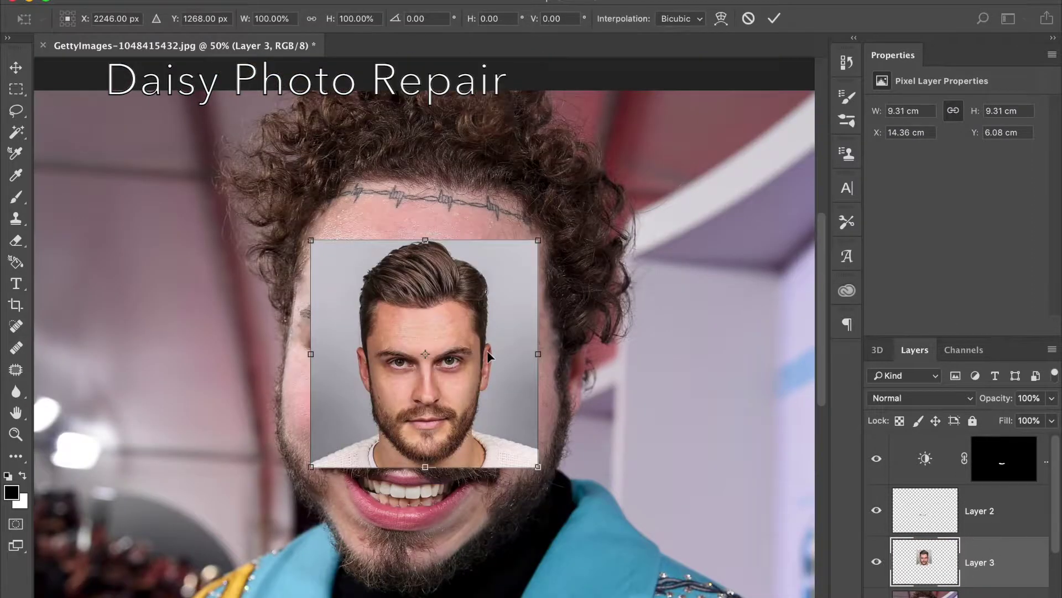
pyautogui.moveTo(1050, 423); pyautogui.dragTo(1004, 423)
pyautogui.moveTo(534, 469); pyautogui.dragTo(694, 551)
pyautogui.moveTo(694, 317); pyautogui.dragTo(738, 396)
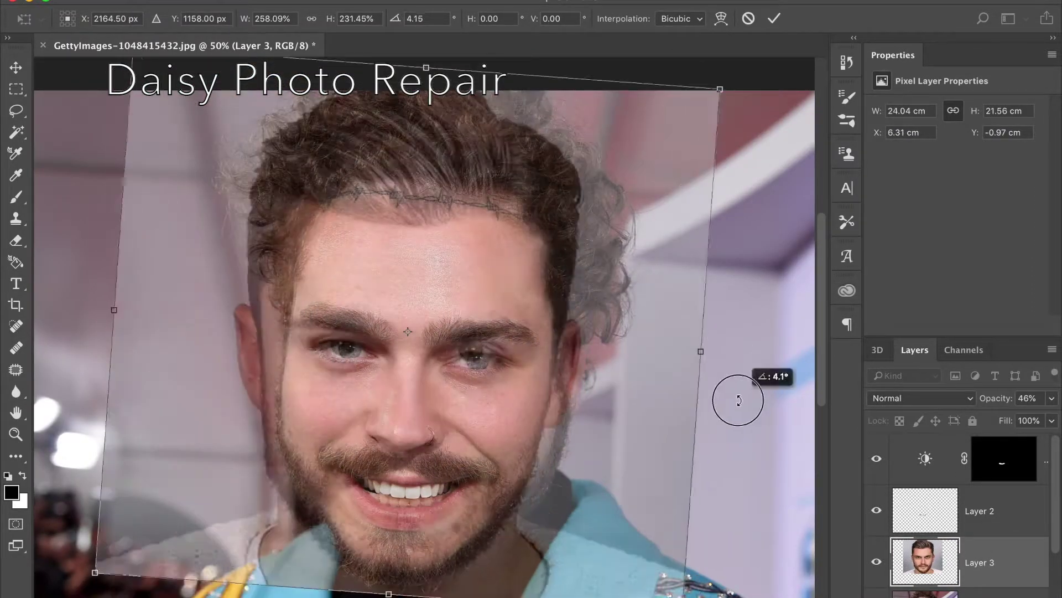
pyautogui.moveTo(420, 376); pyautogui.dragTo(467, 432)
pyautogui.press('Return')
# Restore full opacity and erase the pasted face's edges to reveal the original curly hair.
pyautogui.press('e')
pyautogui.moveTo(221, 498)
pyautogui.mouseDown()
pyautogui.moveTo(434, 273)
pyautogui.moveTo(741, 340)
pyautogui.moveTo(161, 570)
pyautogui.mouseUp()
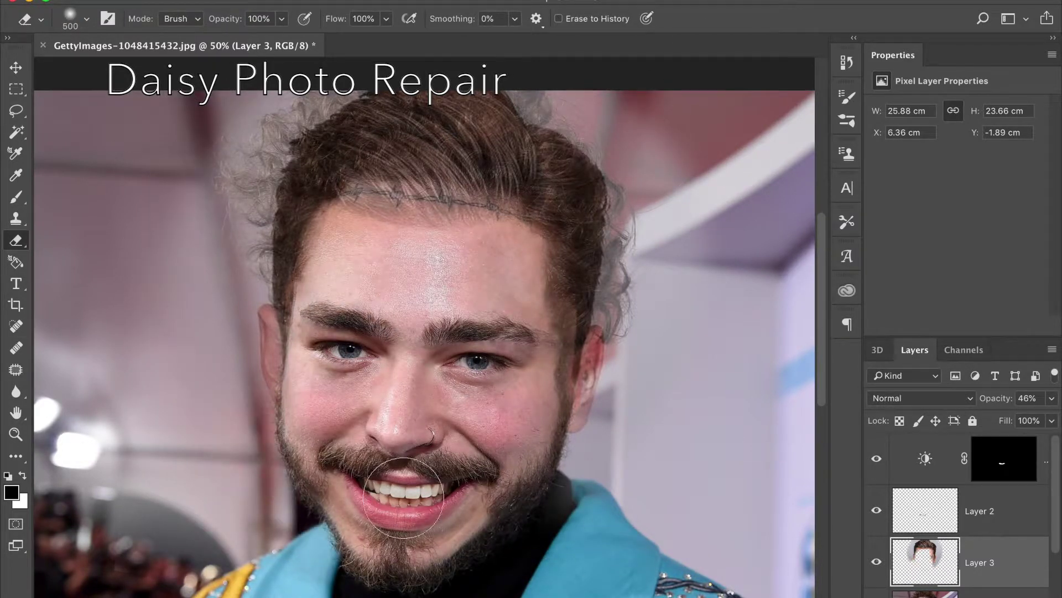
pyautogui.click(1052, 398)
pyautogui.moveTo(1005, 417); pyautogui.dragTo(1050, 418)
pyautogui.press('[')
pyautogui.press('[')
pyautogui.press('[')
pyautogui.moveTo(553, 320)
pyautogui.mouseDown()
pyautogui.moveTo(517, 386)
pyautogui.moveTo(540, 343)
pyautogui.mouseUp()
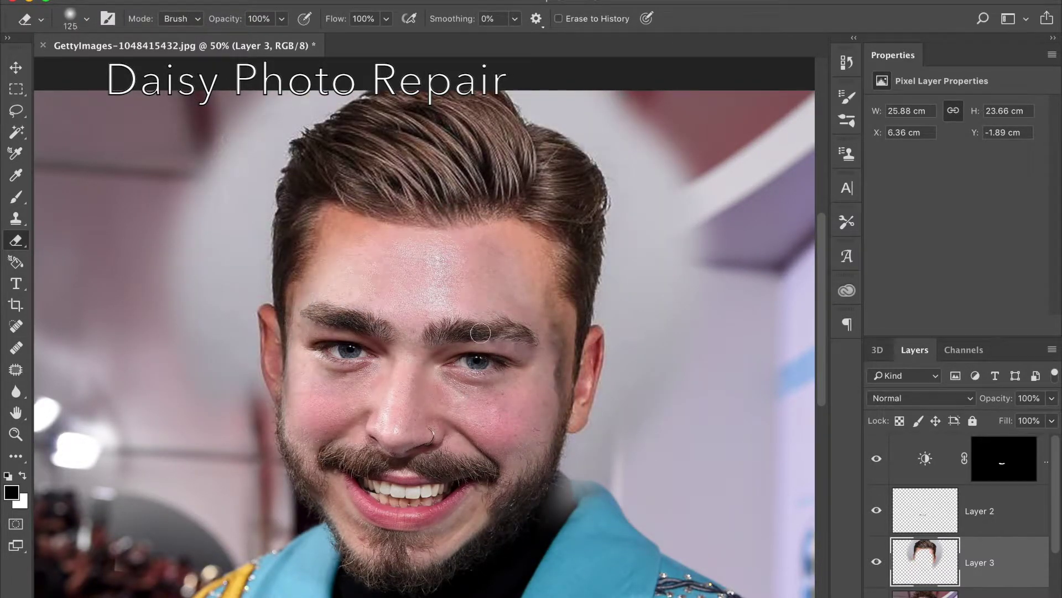
pyautogui.moveTo(316, 301); pyautogui.dragTo(343, 232)
pyautogui.moveTo(668, 164)
pyautogui.mouseDown()
pyautogui.moveTo(603, 299)
pyautogui.moveTo(598, 431)
pyautogui.moveTo(637, 70)
pyautogui.moveTo(612, 221)
pyautogui.moveTo(542, 110)
pyautogui.mouseUp()
pyautogui.moveTo(183, 199)
pyautogui.mouseDown()
pyautogui.moveTo(194, 387)
pyautogui.moveTo(273, 400)
pyautogui.moveTo(199, 131)
pyautogui.moveTo(332, 100)
pyautogui.moveTo(260, 210)
pyautogui.moveTo(266, 282)
pyautogui.mouseUp()
# Skew and stretch the pasted face layer so it fits the head.
pyautogui.hotkey('ctrl', 't')
pyautogui.rightClick(458, 198)
pyautogui.click(501, 225)
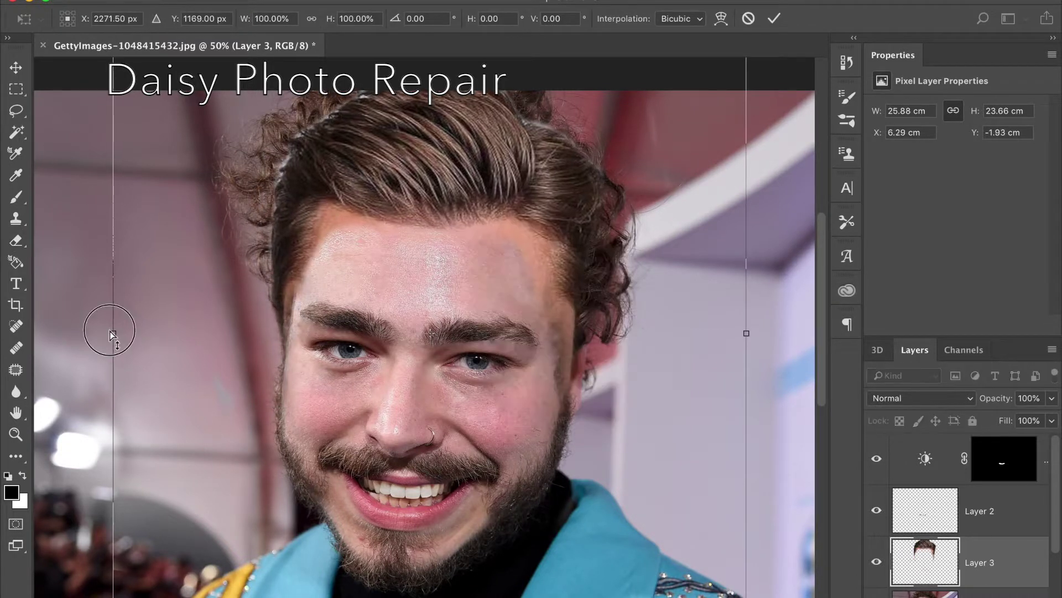
pyautogui.moveTo(503, 187); pyautogui.dragTo(502, 201)
pyautogui.scroll(2, 758, 78)
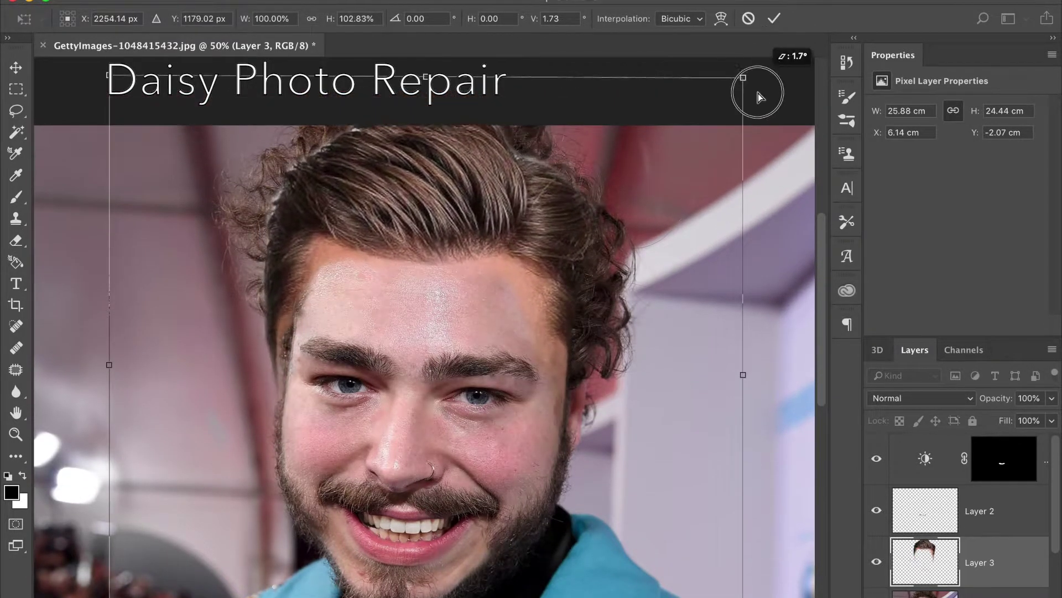
pyautogui.moveTo(758, 94); pyautogui.dragTo(765, 76)
pyautogui.moveTo(109, 62); pyautogui.dragTo(98, 67)
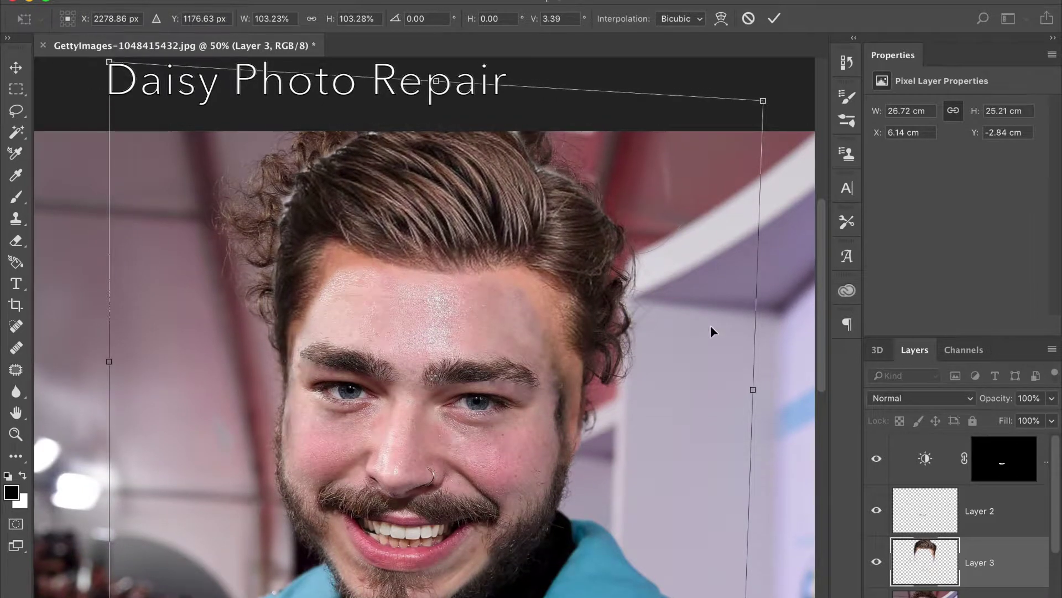
pyautogui.press('Return')
# Erase stray hair strands near the temple and hairline at 72% eraser opacity.
pyautogui.press('e')
pyautogui.hotkey('ctrl', '-')
pyautogui.write('72')
pyautogui.press('Return')
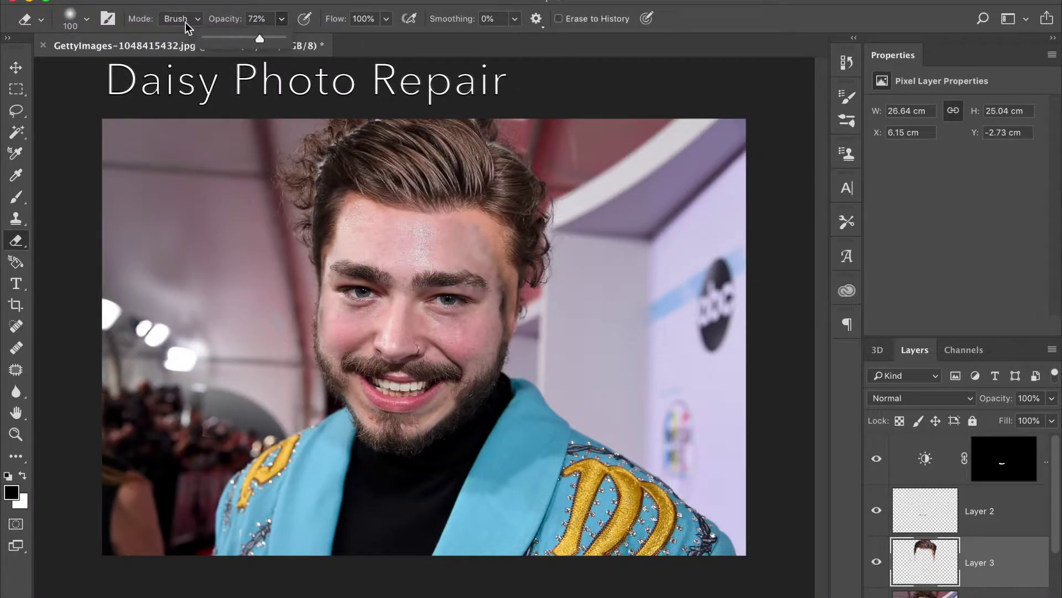
pyautogui.moveTo(500, 282)
pyautogui.mouseDown()
pyautogui.moveTo(498, 237)
pyautogui.moveTo(501, 249)
pyautogui.mouseUp()
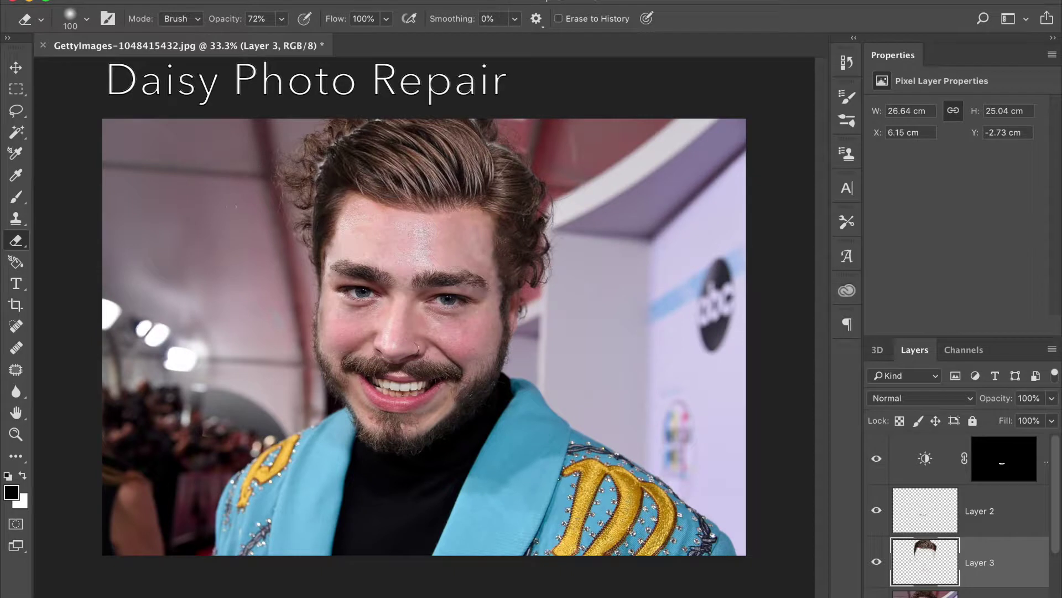
pyautogui.moveTo(306, 167); pyautogui.dragTo(351, 123)
# On the original photo layer, quick-select the left background and paint it black.
pyautogui.press('j')
pyautogui.scroll(-2, 1001, 536)
pyautogui.click(1001, 537)
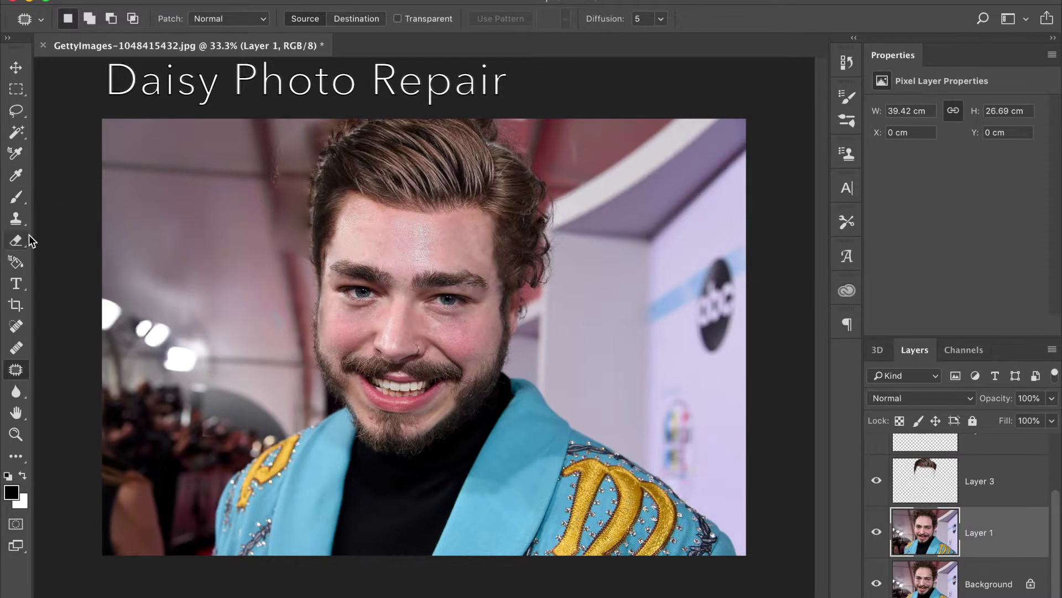
pyautogui.click(17, 132)
pyautogui.click(66, 136)
pyautogui.moveTo(332, 216); pyautogui.dragTo(308, 237)
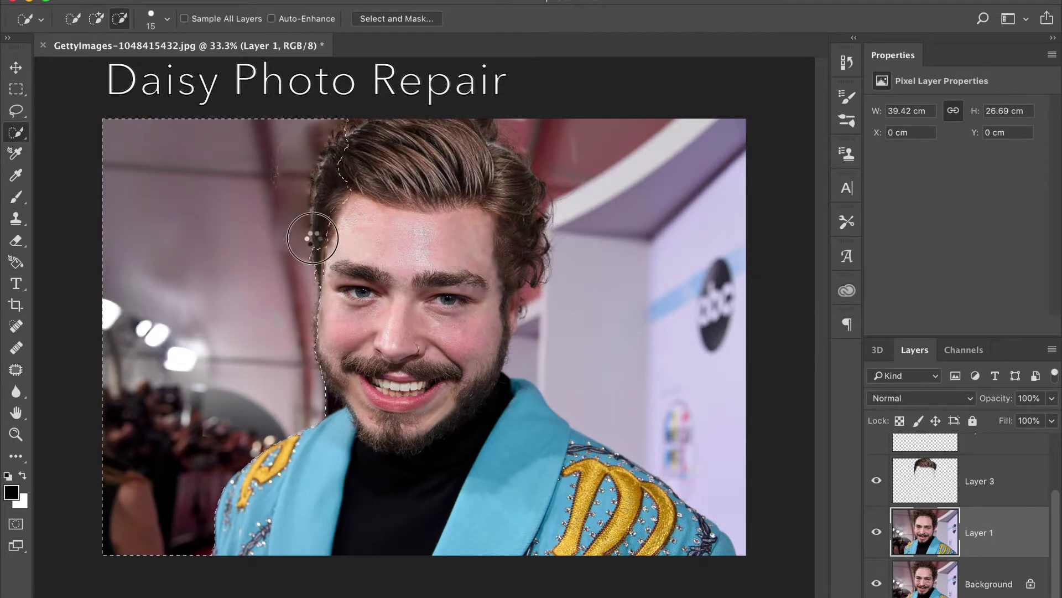
pyautogui.moveTo(349, 209); pyautogui.dragTo(352, 116)
pyautogui.press('b')
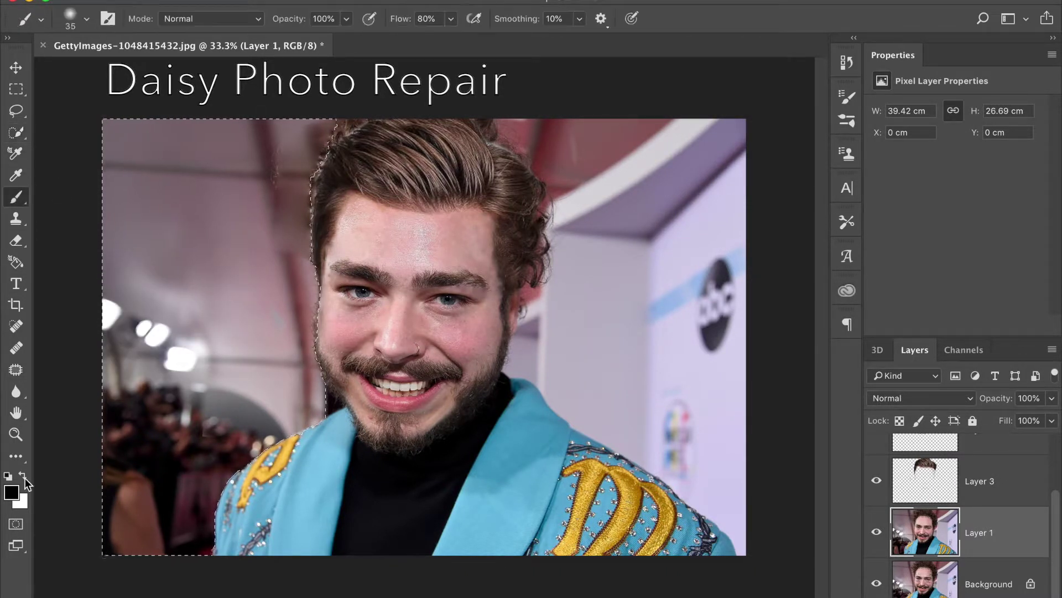
pyautogui.moveTo(171, 492)
pyautogui.mouseDown()
pyautogui.moveTo(301, 322)
pyautogui.moveTo(218, 189)
pyautogui.mouseUp()
pyautogui.hotkey('ctrl', 'd')
# Select the pink background right of the head and paint it black.
pyautogui.press('w')
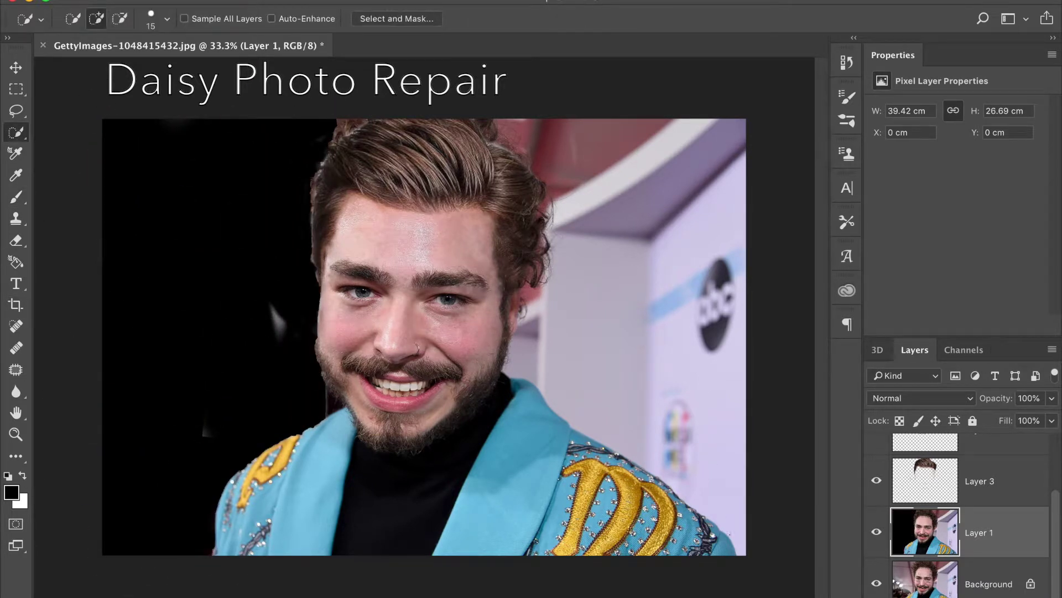
pyautogui.click(620, 146)
pyautogui.press('b')
pyautogui.moveTo(553, 155); pyautogui.dragTo(650, 161)
pyautogui.moveTo(748, 132)
pyautogui.mouseDown()
pyautogui.moveTo(509, 356)
pyautogui.moveTo(690, 417)
pyautogui.mouseUp()
# On the pasted face layer, paint out the pink fringes along both hair edges.
pyautogui.hotkey('alt', ']')
pyautogui.press('e')
pyautogui.hotkey('ctrl', 'd')
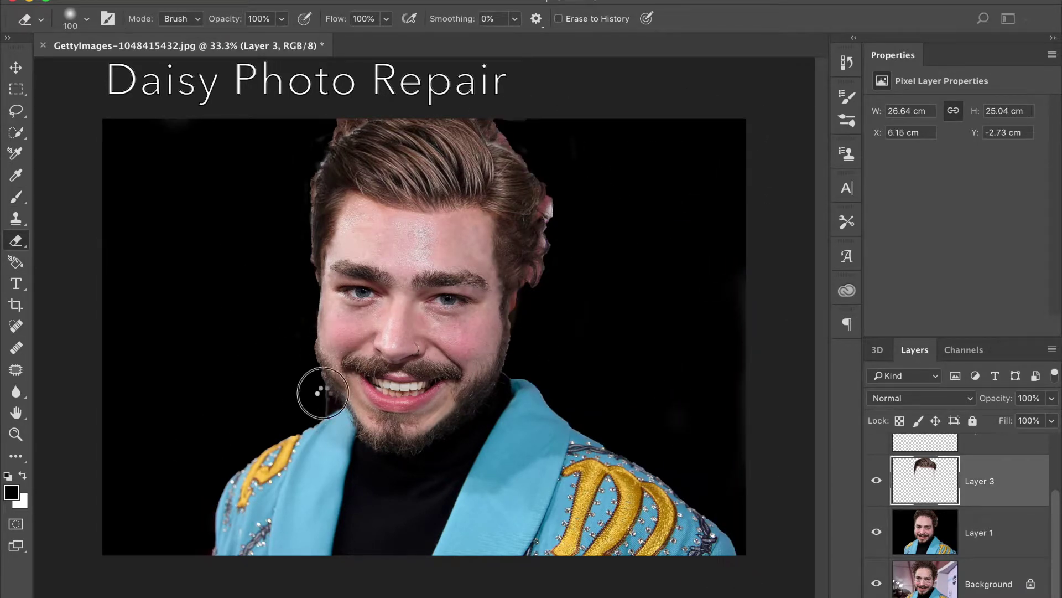
pyautogui.press('b')
pyautogui.moveTo(551, 292)
pyautogui.mouseDown()
pyautogui.moveTo(597, 241)
pyautogui.moveTo(487, 127)
pyautogui.mouseUp()
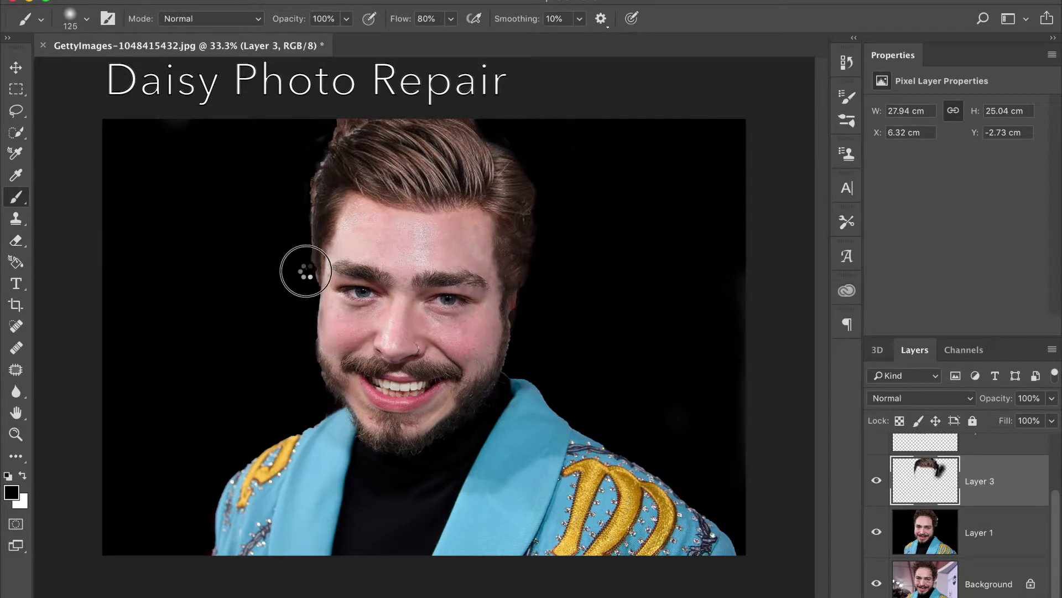
pyautogui.moveTo(313, 278)
pyautogui.mouseDown()
pyautogui.moveTo(307, 205)
pyautogui.moveTo(354, 106)
pyautogui.mouseUp()
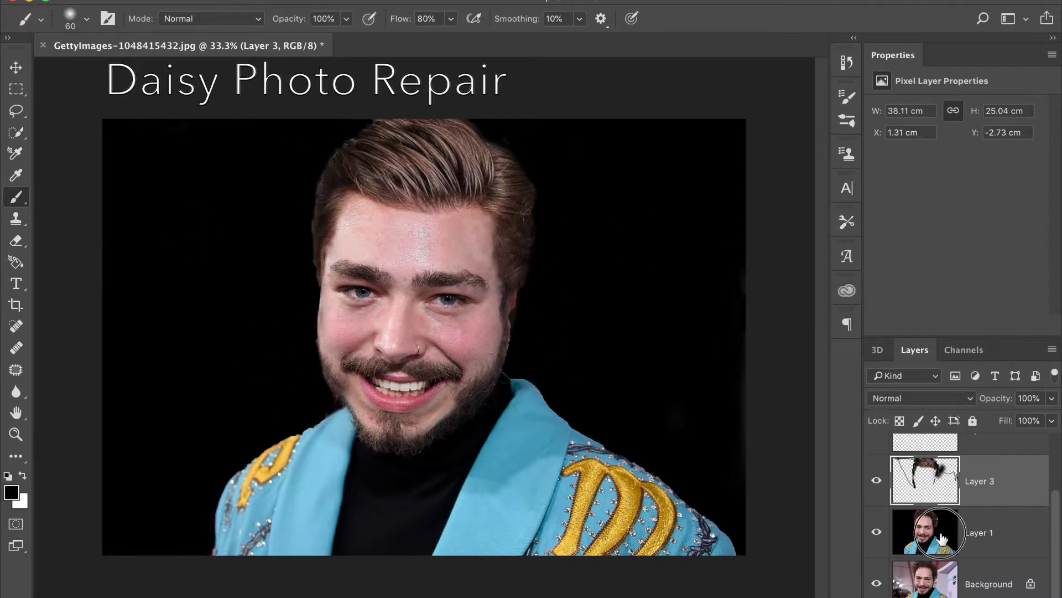
# Group the edit layers into Group 1 and toggle its visibility to compare.
pyautogui.hotkey('alt', '[')
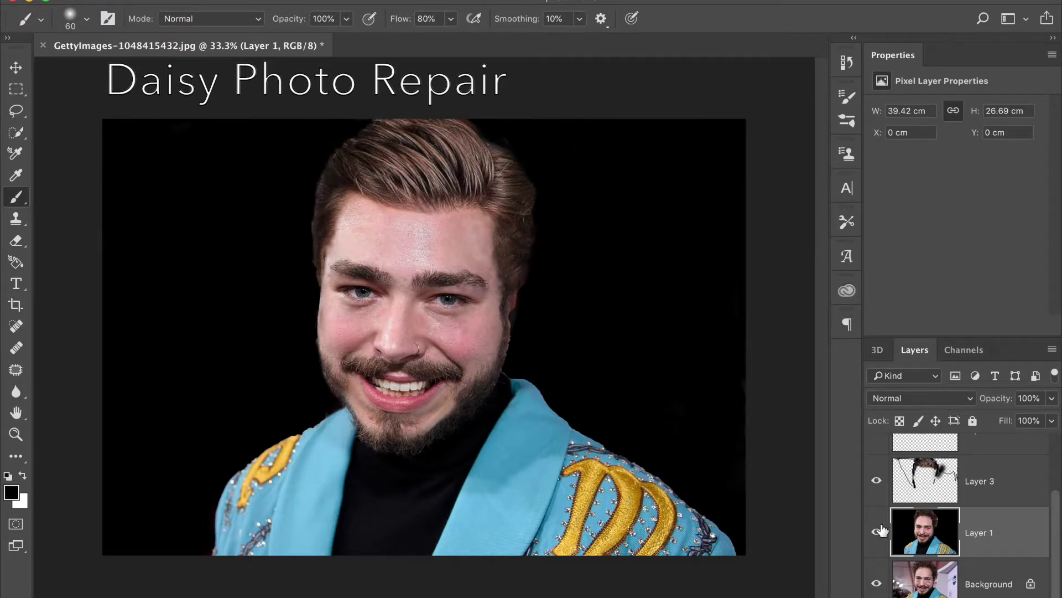
pyautogui.scroll(1, 881, 531)
pyautogui.keyDown('shift'); pyautogui.click(940, 451); pyautogui.keyUp('shift')
pyautogui.hotkey('ctrl', 'g')
pyautogui.click(877, 443)
pyautogui.click(877, 443)
pyautogui.click(877, 443)
pyautogui.click(877, 443)
pyautogui.click(877, 444)
pyautogui.click(877, 444)
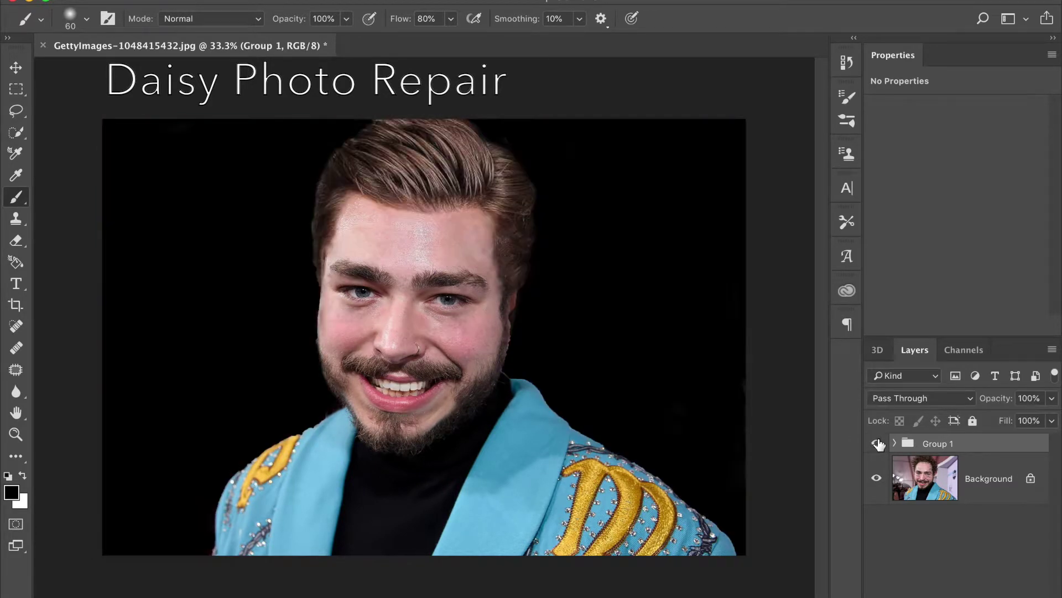
# Set the foreground colour to a warm brown skin tone.
pyautogui.click(16, 174)
pyautogui.click(11, 491)
pyautogui.moveTo(712, 315); pyautogui.dragTo(735, 292)
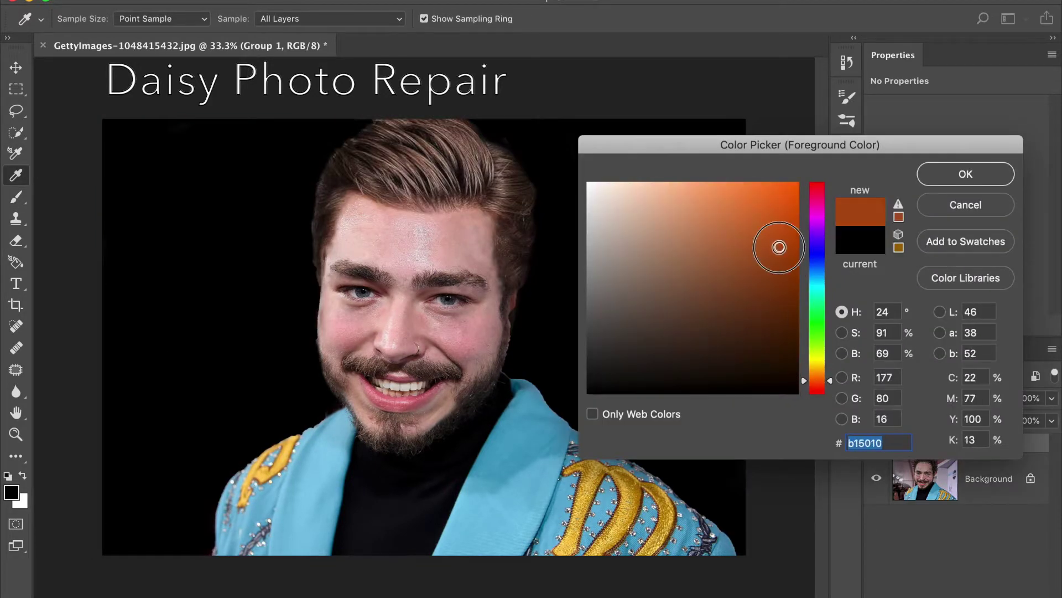
pyautogui.click(966, 174)
# Add a new layer in Group 1 and paint a brown stroke over the face.
pyautogui.click(889, 443)
pyautogui.click(1018, 532)
pyautogui.press('b')
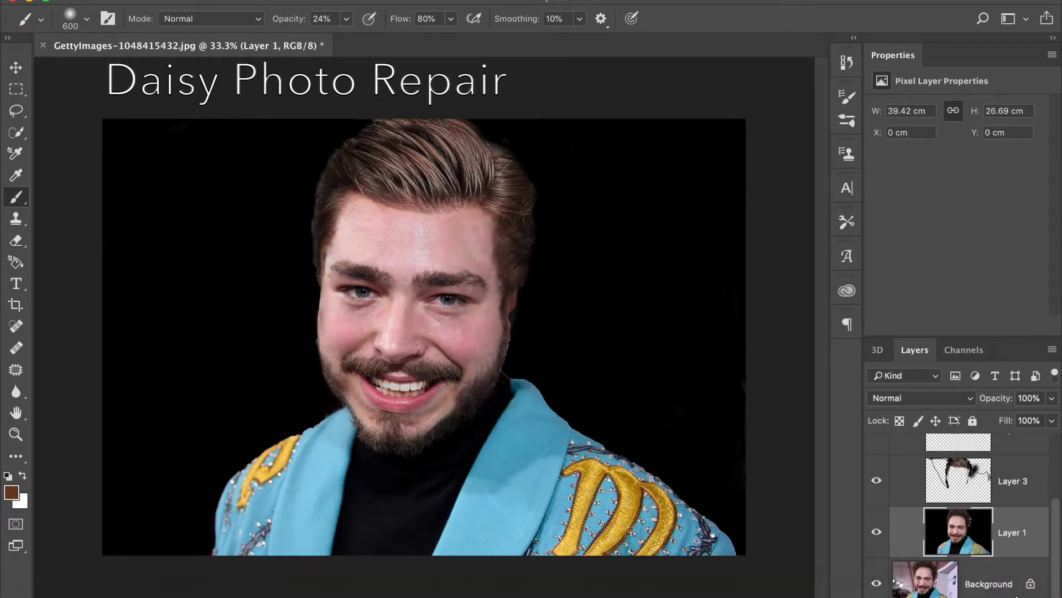
pyautogui.click(1017, 596)
pyautogui.moveTo(344, 320); pyautogui.dragTo(420, 232)
# Try Saturation, Screen and Darken blending, then set the brown layer to Overlay.
pyautogui.click(941, 398)
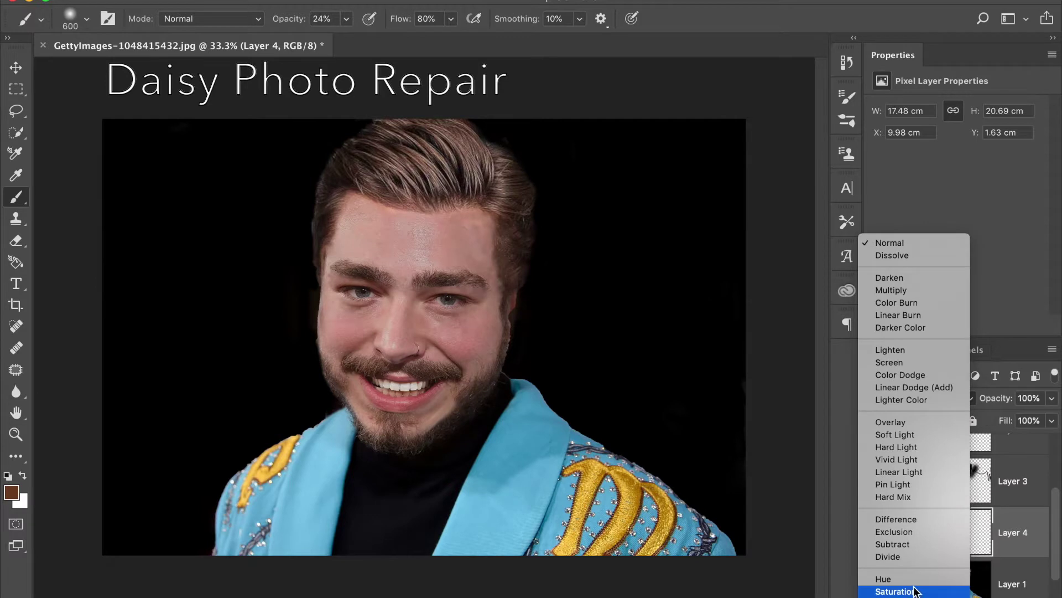
pyautogui.click(914, 591)
pyautogui.click(918, 398)
pyautogui.click(936, 171)
pyautogui.click(912, 398)
pyautogui.click(939, 310)
pyautogui.click(907, 398)
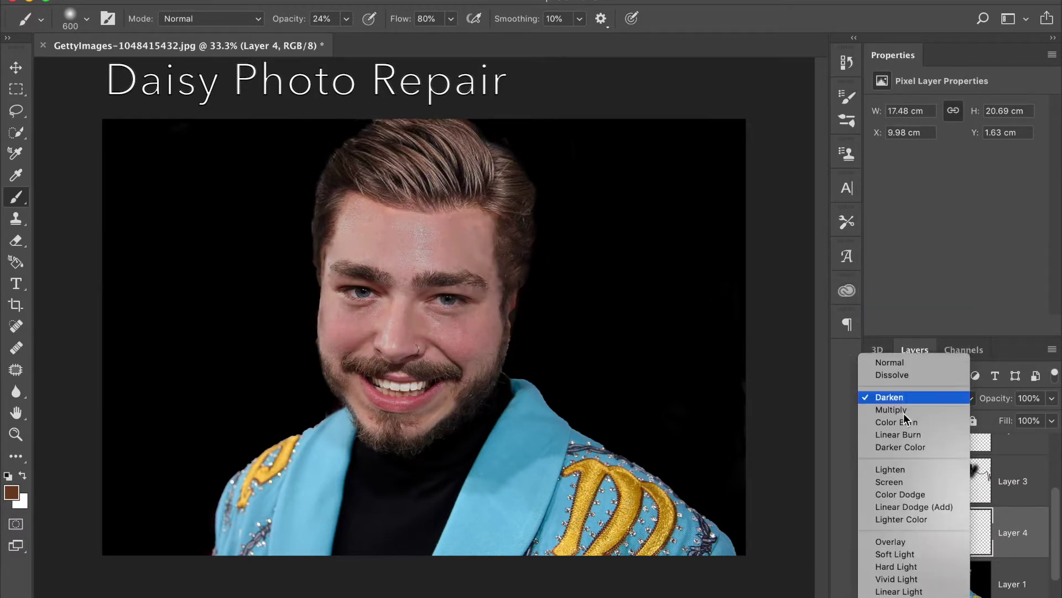
pyautogui.click(902, 516)
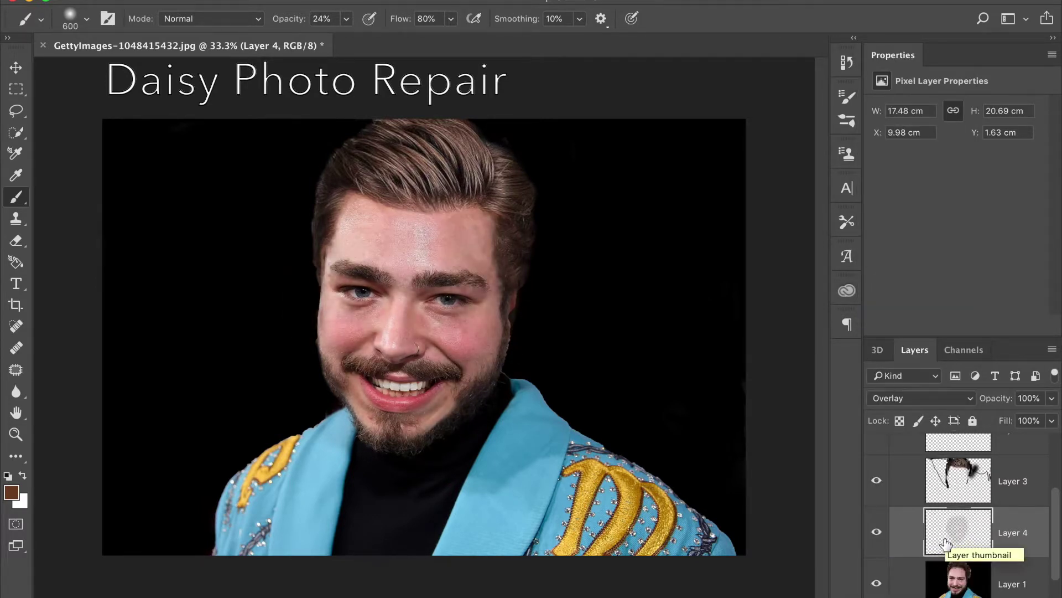
pyautogui.click(878, 442)
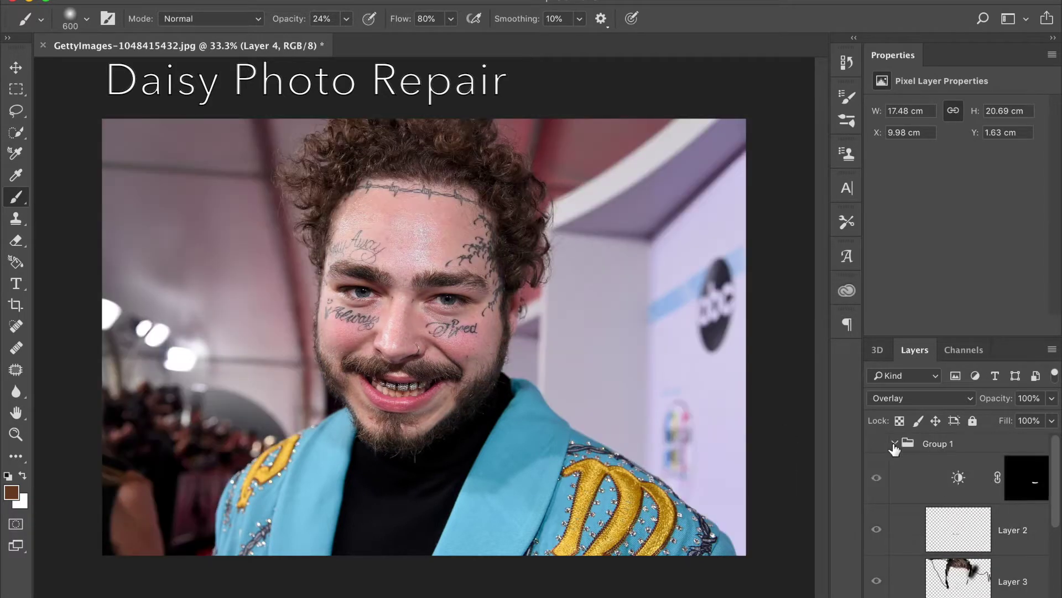